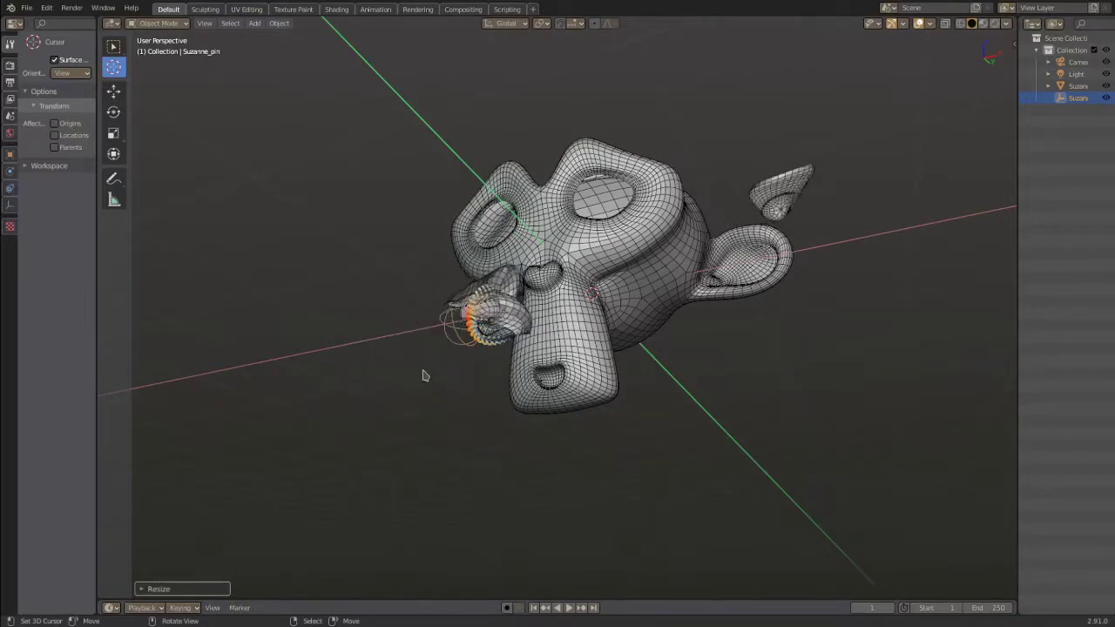
Stretch the monkey's ear outward by moving the pin on its outer edge.
middle_click_drag(443, 422, 460, 388)
scroll(469, 421, "up", 3)
scroll(460, 389, "up", 3)
left_click(557, 329)
key("g")
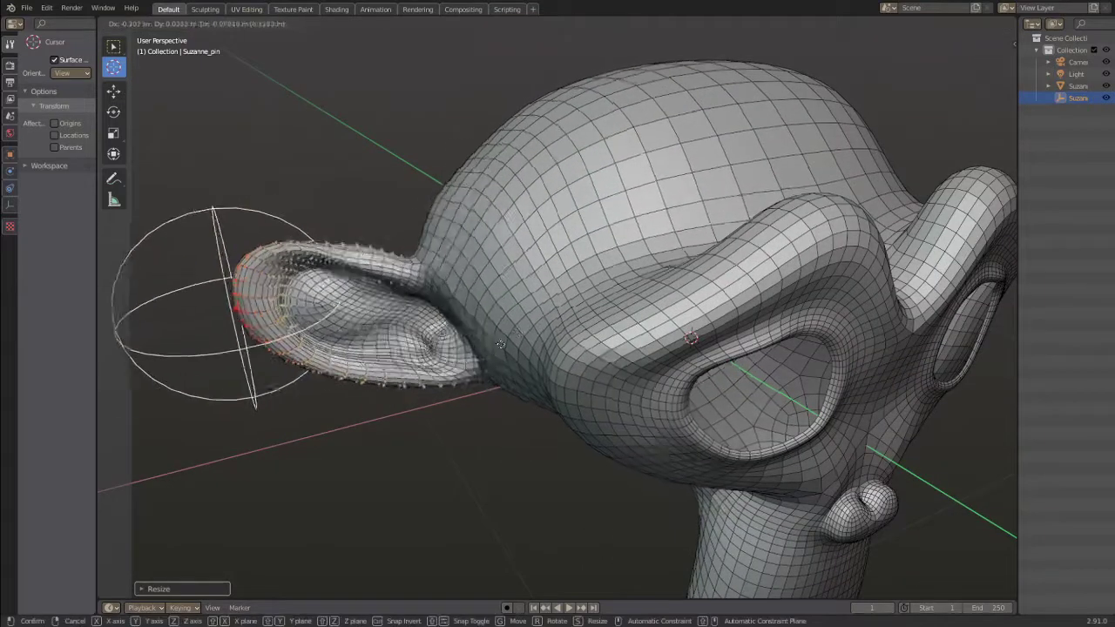
left_click(413, 357)
Add a pin at the upper base of the ear and move it to reshape the joint with the head.
left_click(313, 295, "shift")
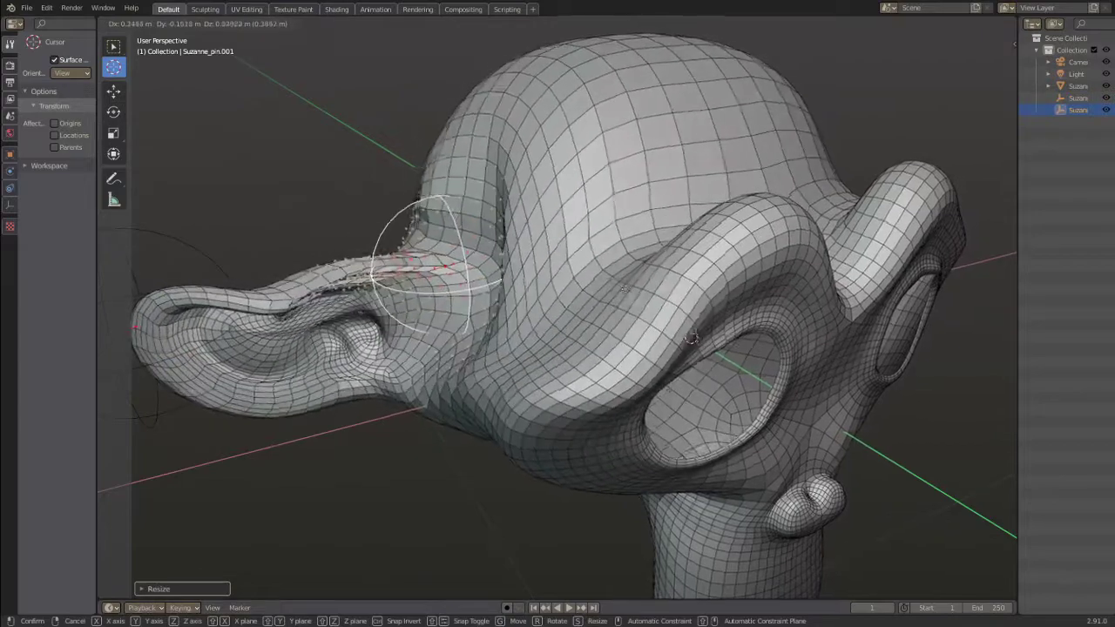
left_click(620, 279)
middle_click_drag(616, 277, 589, 185)
Add a pin at the lower base of the ear, enlarge its influence and move it into place.
left_click(401, 310, "shift")
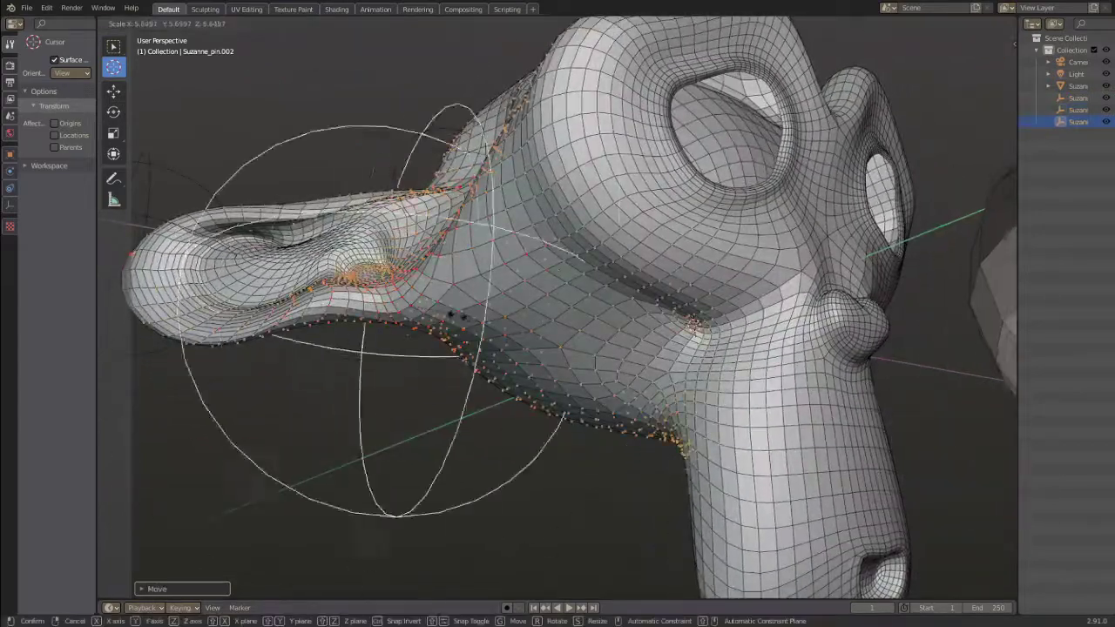
left_click(725, 330)
key("g")
left_click(500, 309)
Add a pin on the ear's upper edge, enlarge it and pull the edge upward.
middle_click_drag(500, 308, 425, 349)
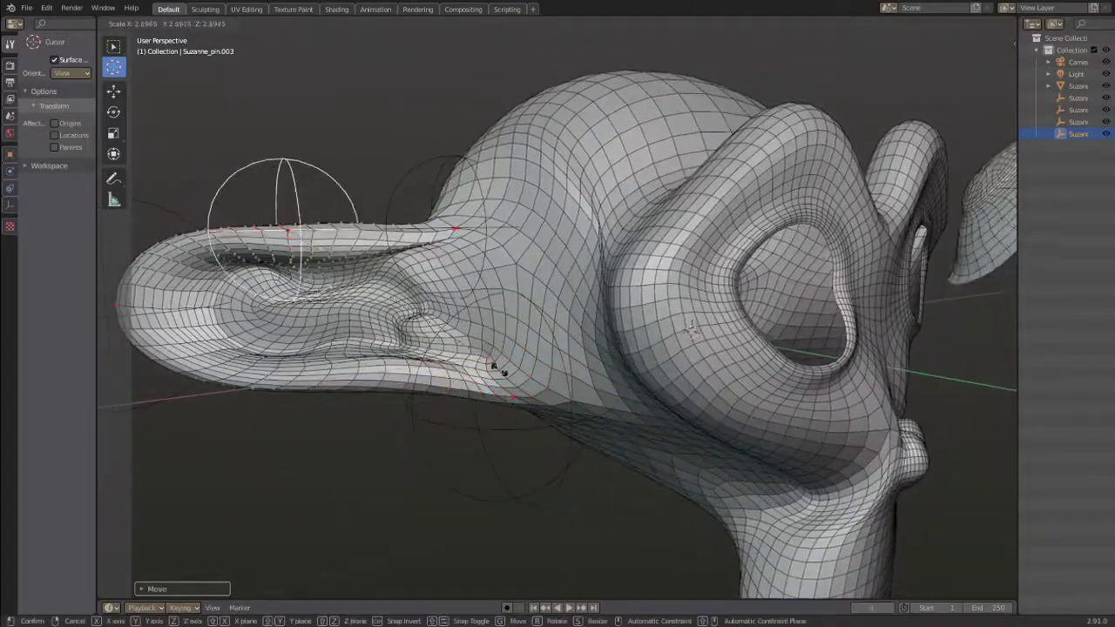
scroll(516, 229, "down", 1)
middle_click_drag(517, 228, 506, 230)
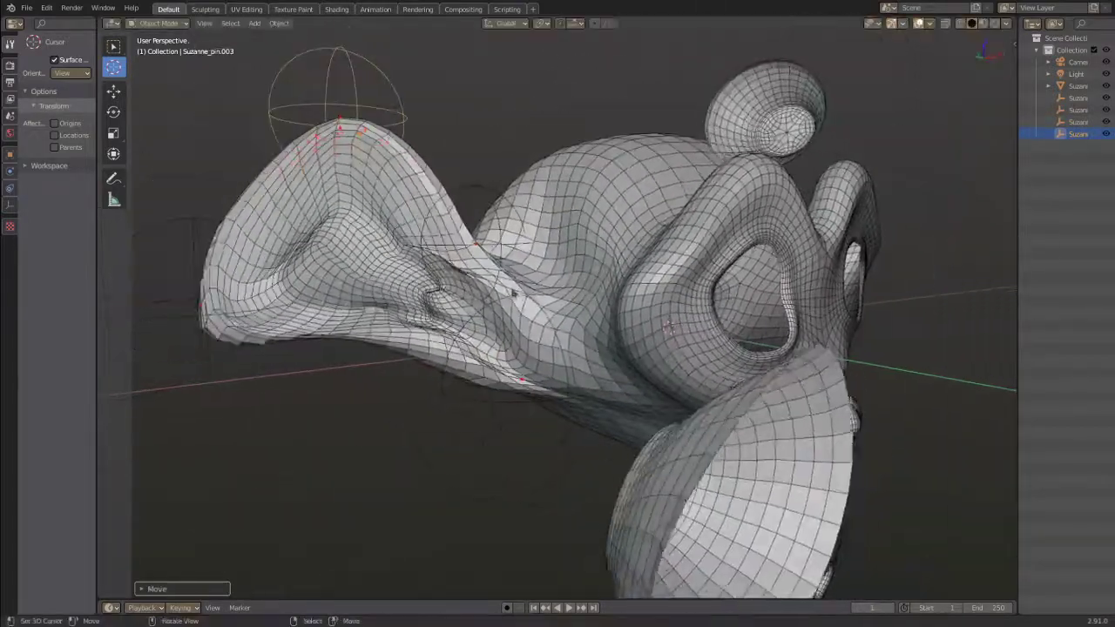
Try to pull the ear's lower edge downward with a new, enlarged pin.
left_click(341, 331, "shift")
middle_click_drag(366, 369, 404, 356)
key("s")
left_click(526, 352)
key("s")
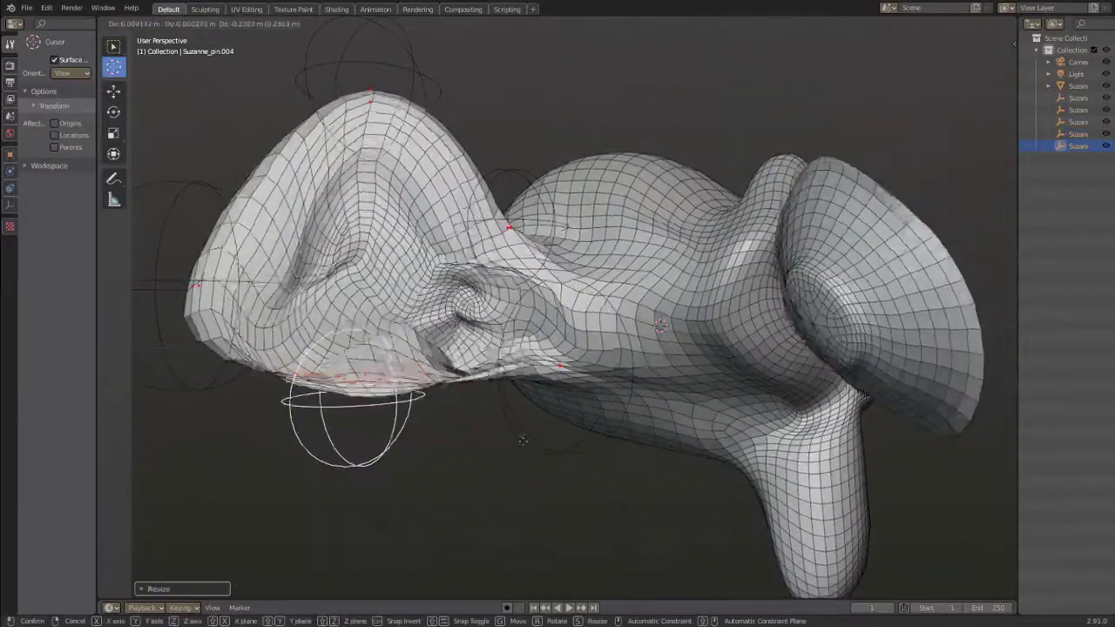
left_click(416, 358)
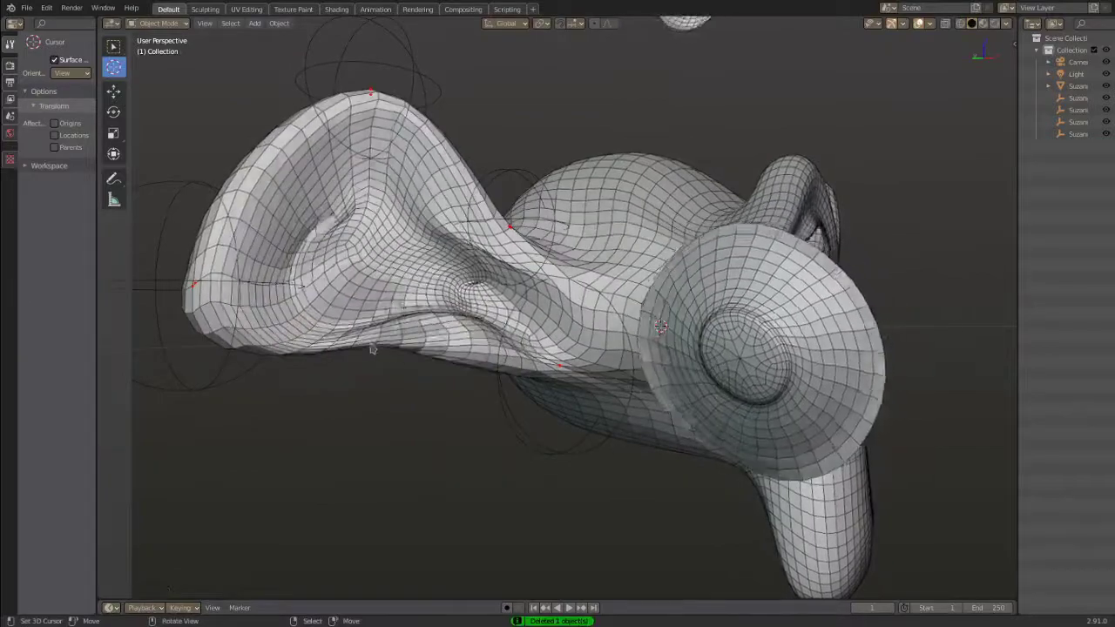
Add a pin on the underside of the ear's lower edge, enlarge it and pull the edge down.
middle_click_drag(355, 350, 367, 240)
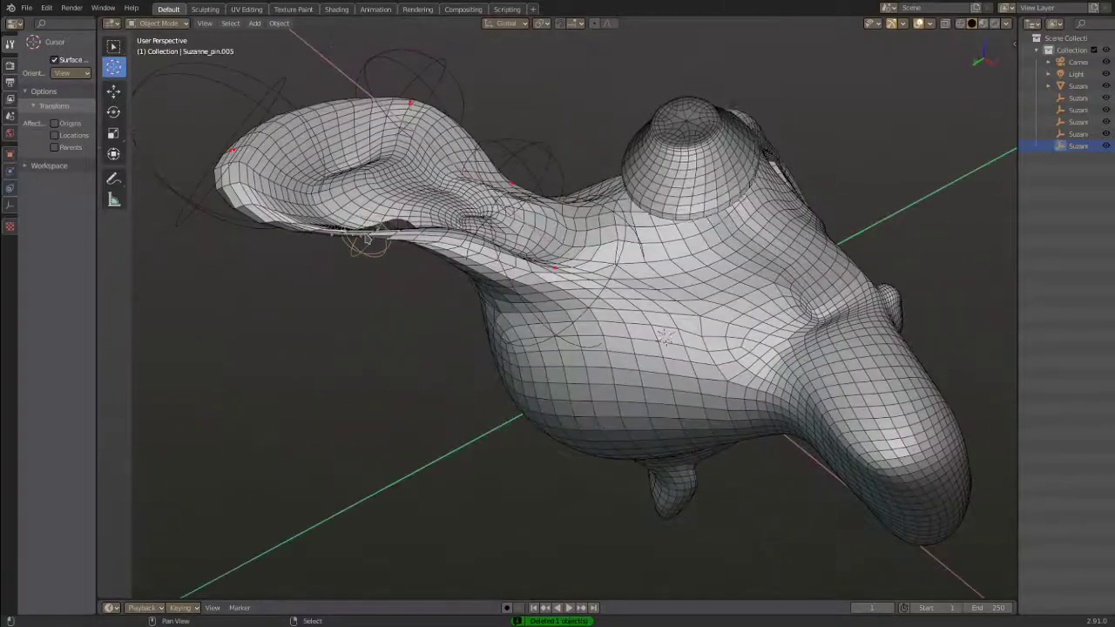
key("s")
left_click(622, 291)
middle_click_drag(609, 294, 575, 349)
key("g")
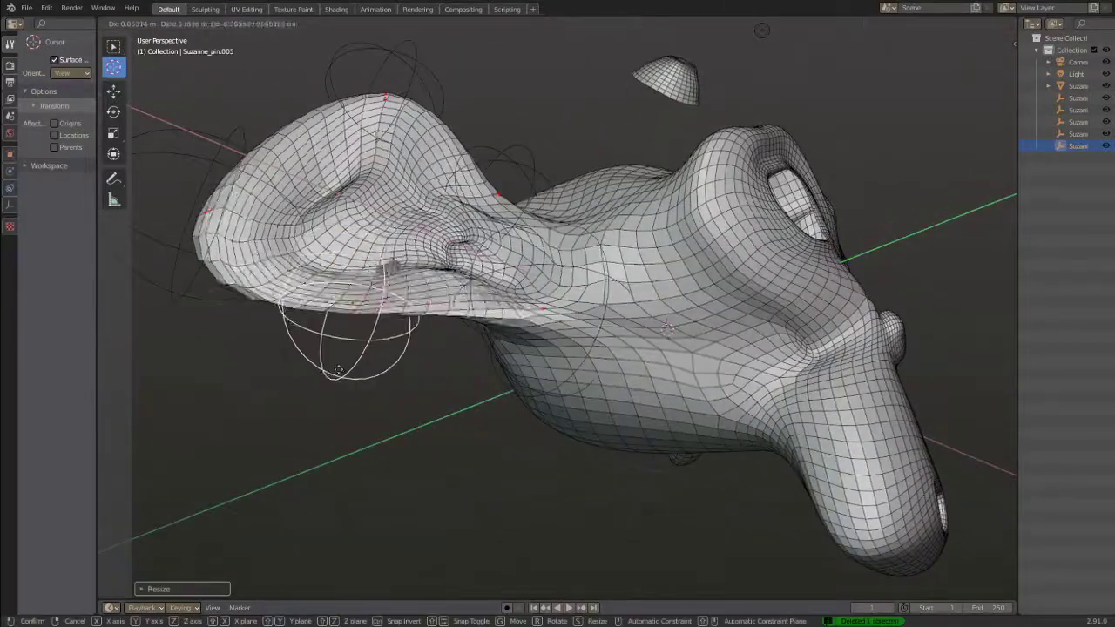
left_click(319, 462)
Scale the pin on the ear's lower edge again and move it to refine the ear's outline.
scroll(497, 370, "down", 1)
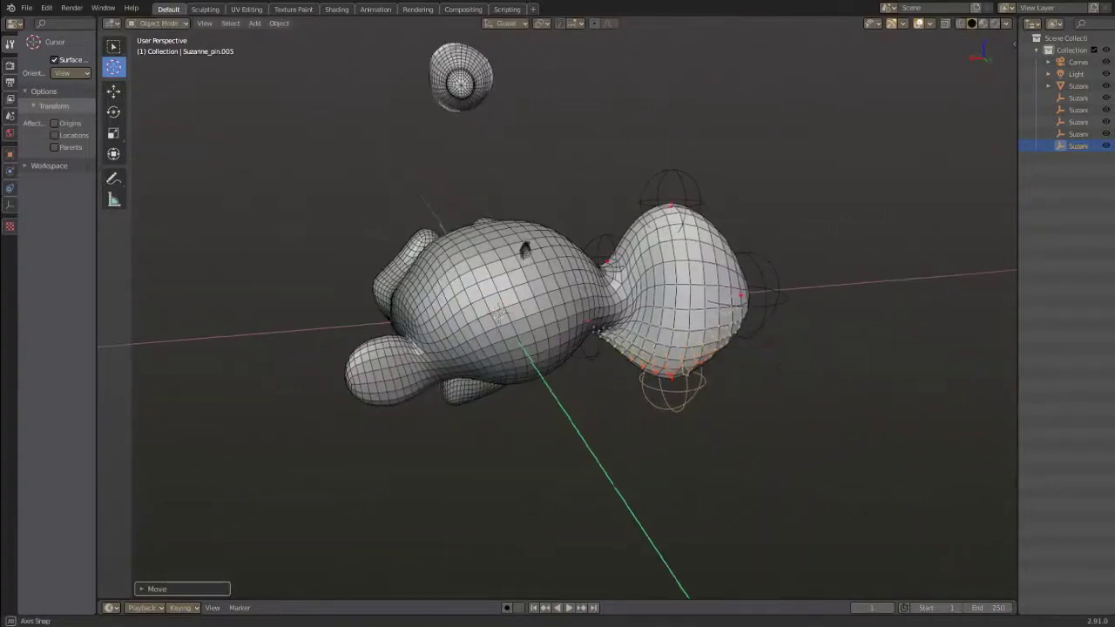
key("s")
left_click(608, 364)
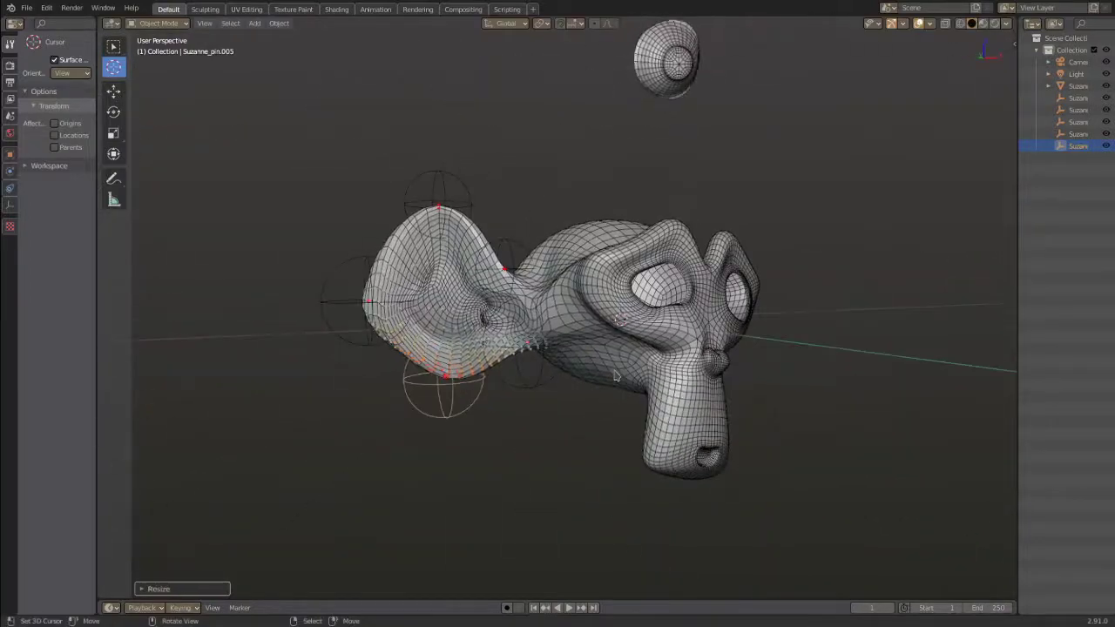
key("g")
left_click(602, 399)
Add a pin beside the heart-shaped nose, enlarge it and pull that side of the nose outward.
scroll(558, 383, "up", 3)
middle_click_drag(335, 315, 287, 337)
scroll(383, 331, "down", 4)
middle_click_drag(610, 383, 582, 299)
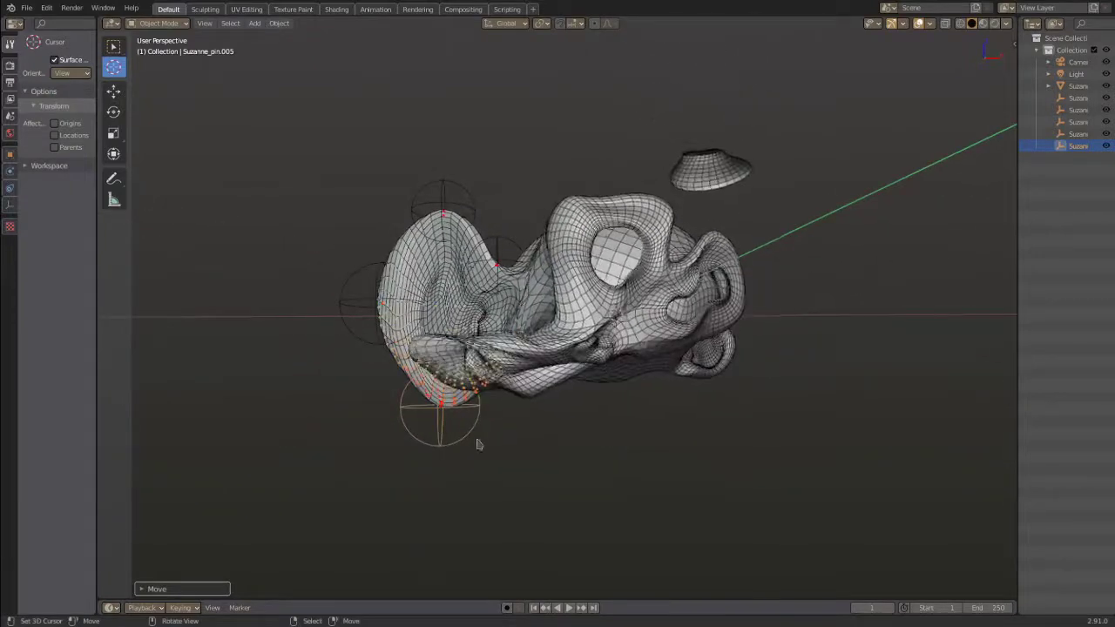
scroll(514, 434, "up", 2)
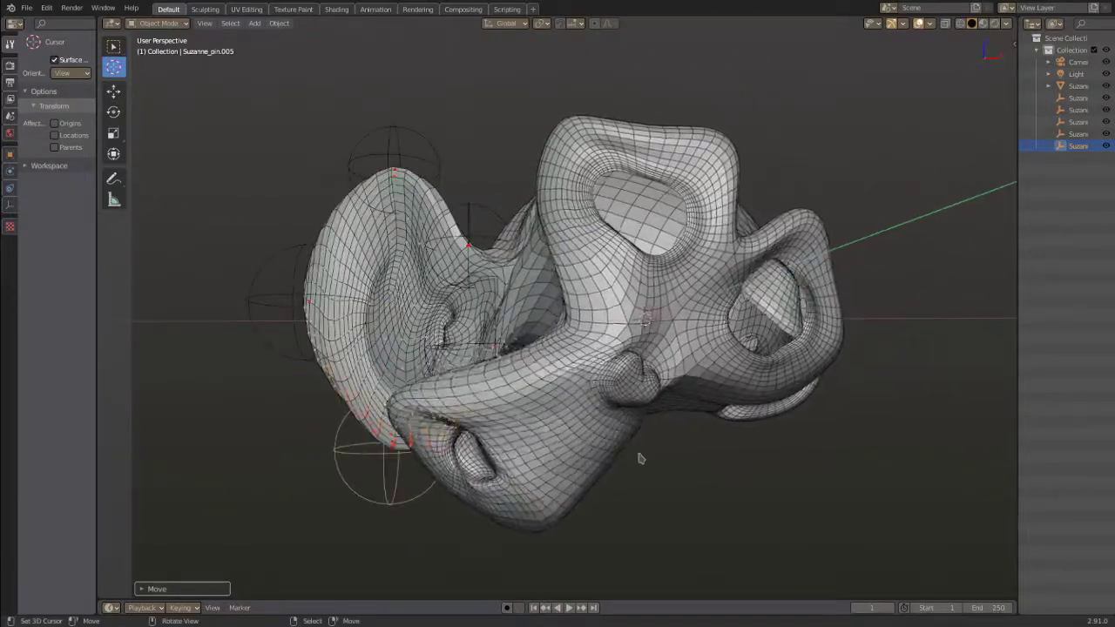
middle_click_drag(641, 458, 596, 417)
left_click(558, 301, "ctrl")
key("s")
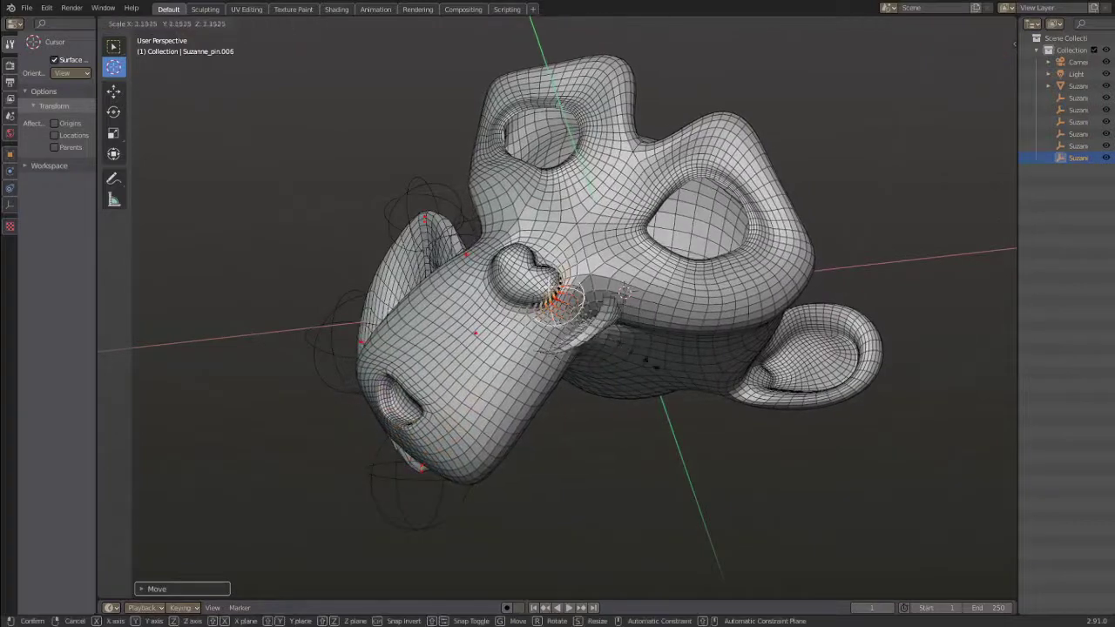
left_click(638, 371)
key("g")
left_click(684, 429)
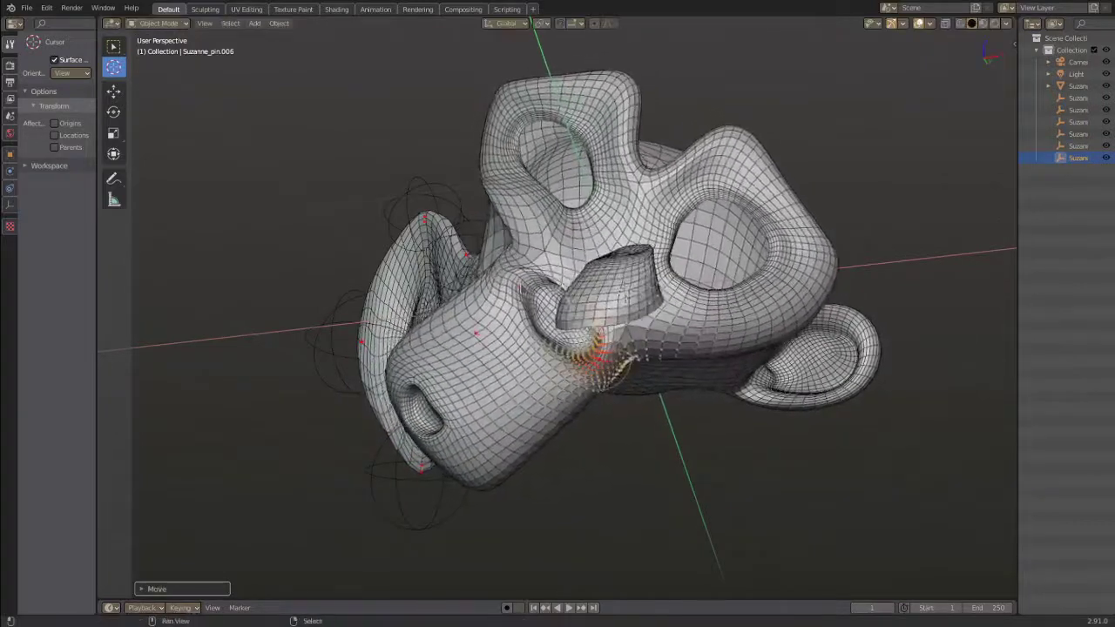
Add a pin on the ear-side edge of the nose, enlarge it and pull that edge outward.
key("shift+d")
key("s")
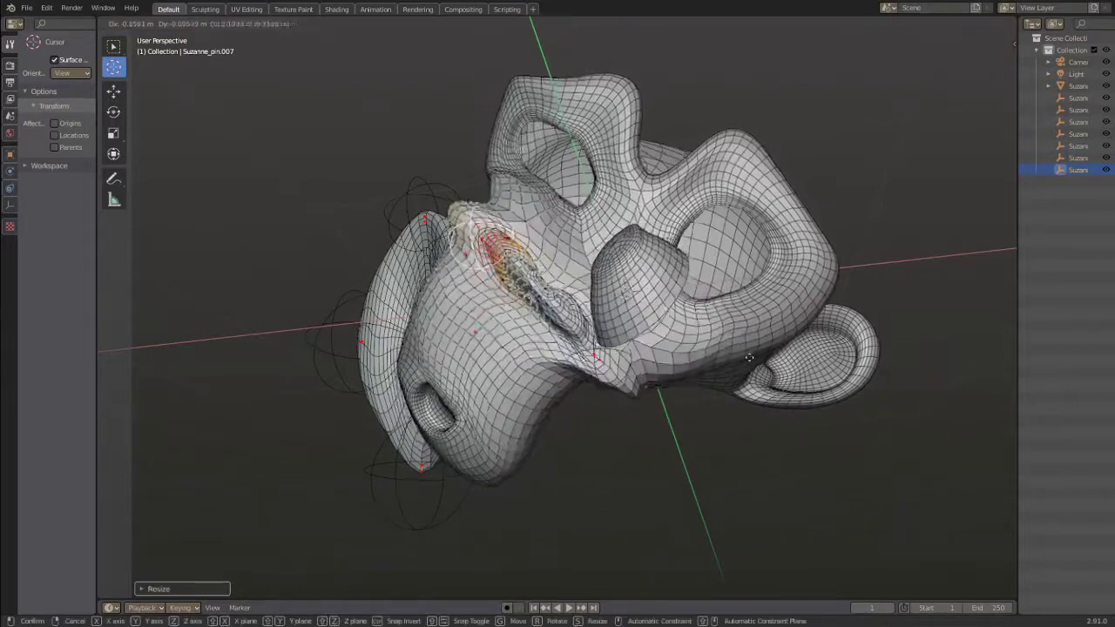
scroll(629, 394, "up", 3)
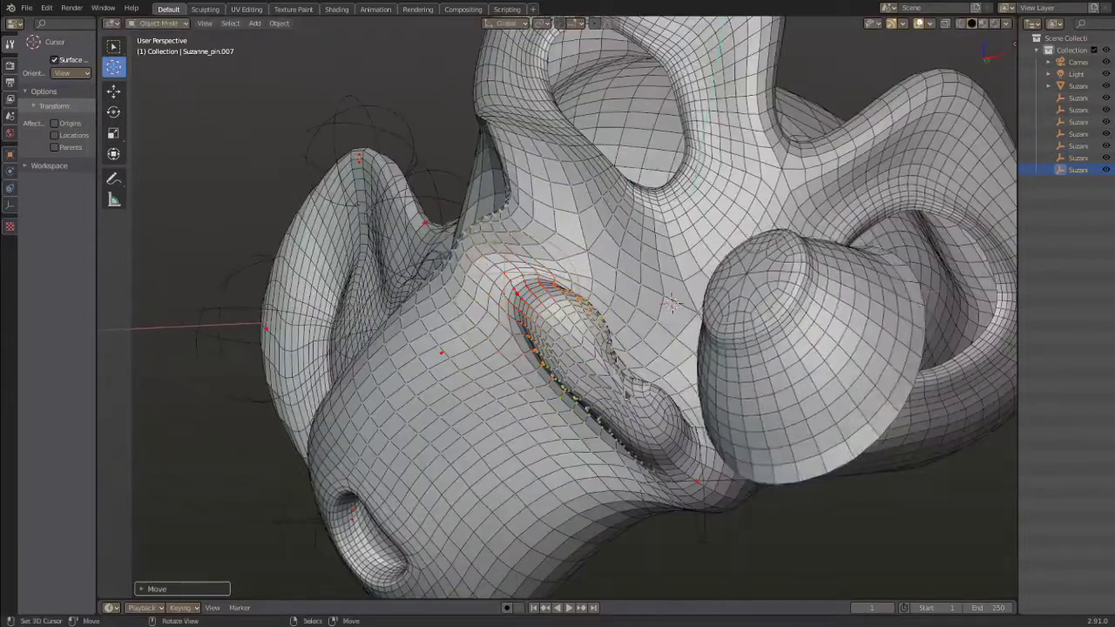
Add a pin below the nose, enlarge it and pull the muzzle surface there downward.
key("shift+d")
key("s")
left_click(620, 418)
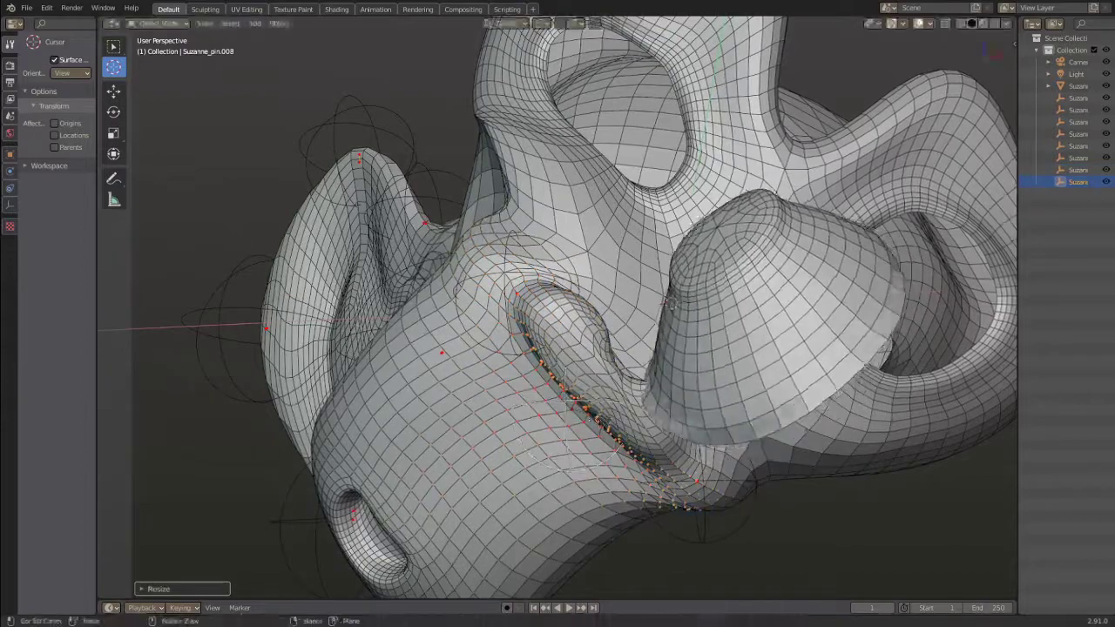
key("g")
left_click(526, 478)
Reposition the pin below the nose to adjust the shape of the muzzle.
middle_click_drag(525, 478, 520, 443)
scroll(519, 443, "down", 3)
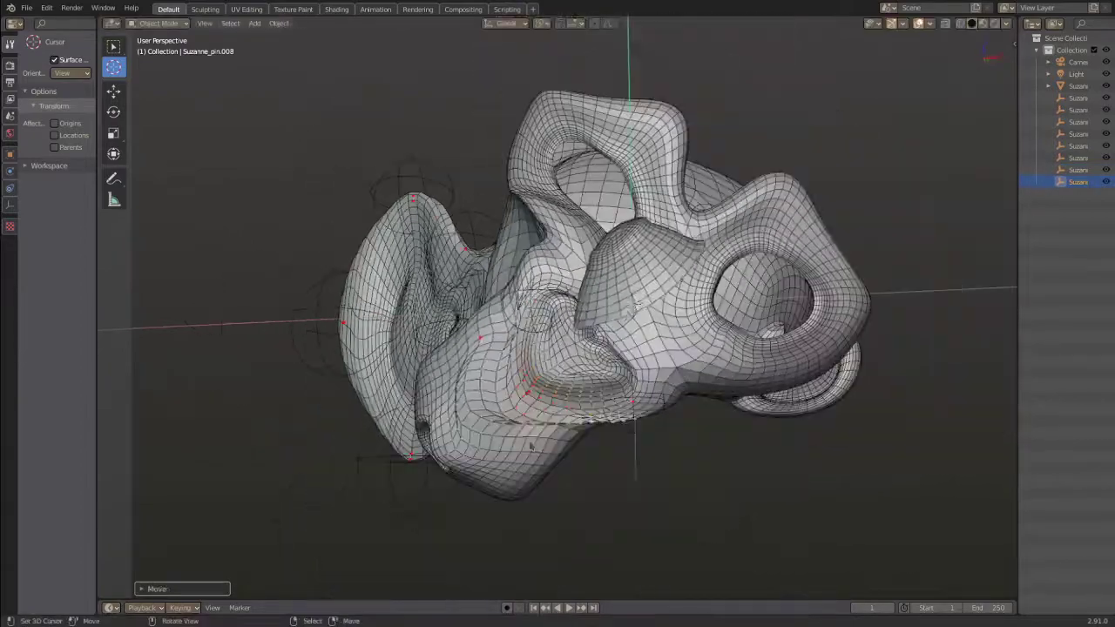
key("g")
left_click(546, 409)
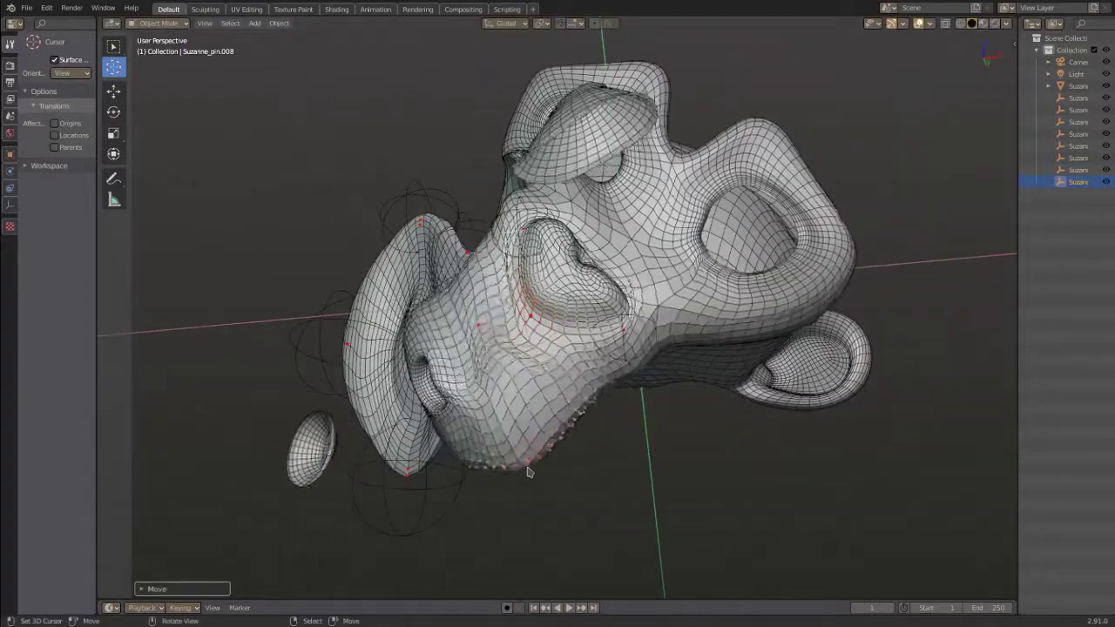
middle_click_drag(538, 431, 551, 449)
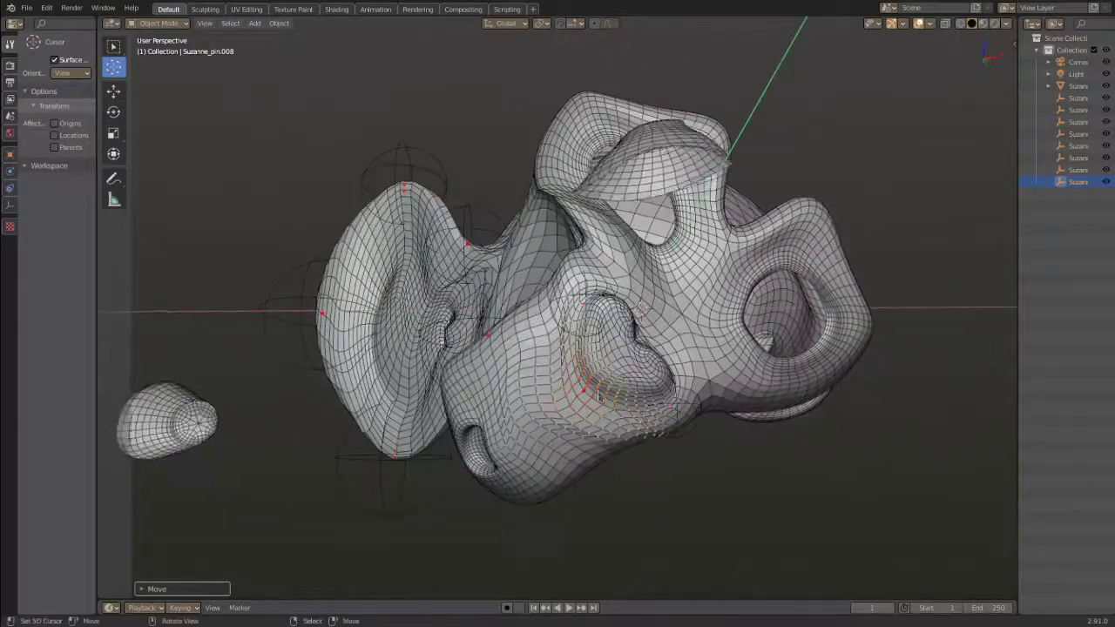
Add a pin at each end of the brow over the ear-side eye, enlarge both and pull the brow outward.
mouse_move(641, 307)
middle_mouse_down()
mouse_move(576, 325)
mouse_move(654, 321)
middle_mouse_up()
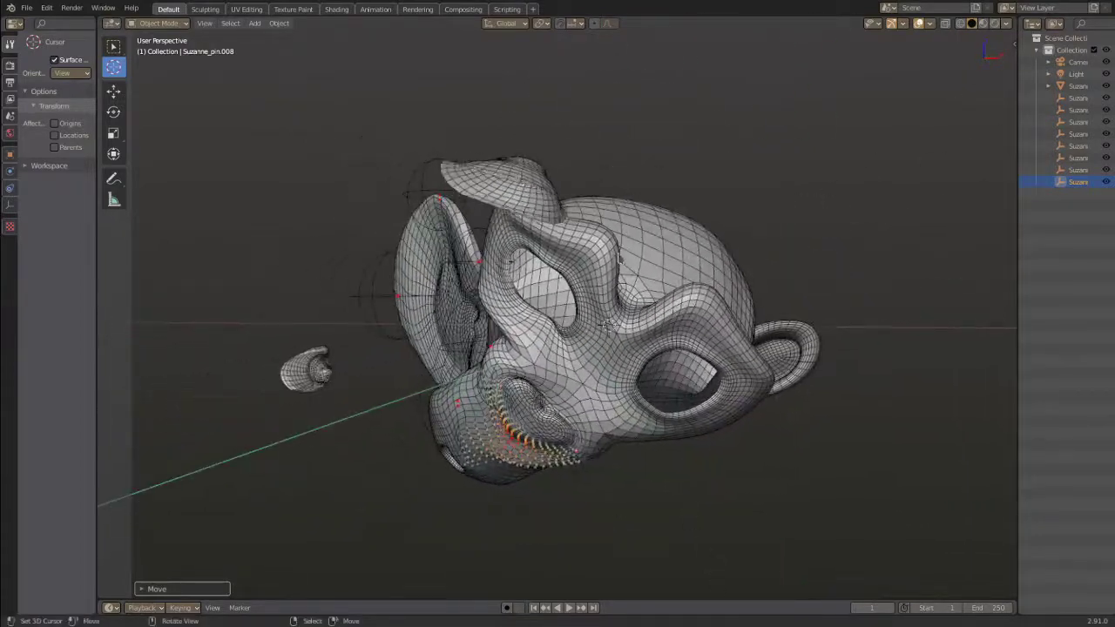
key("s")
left_click(740, 269)
key("g")
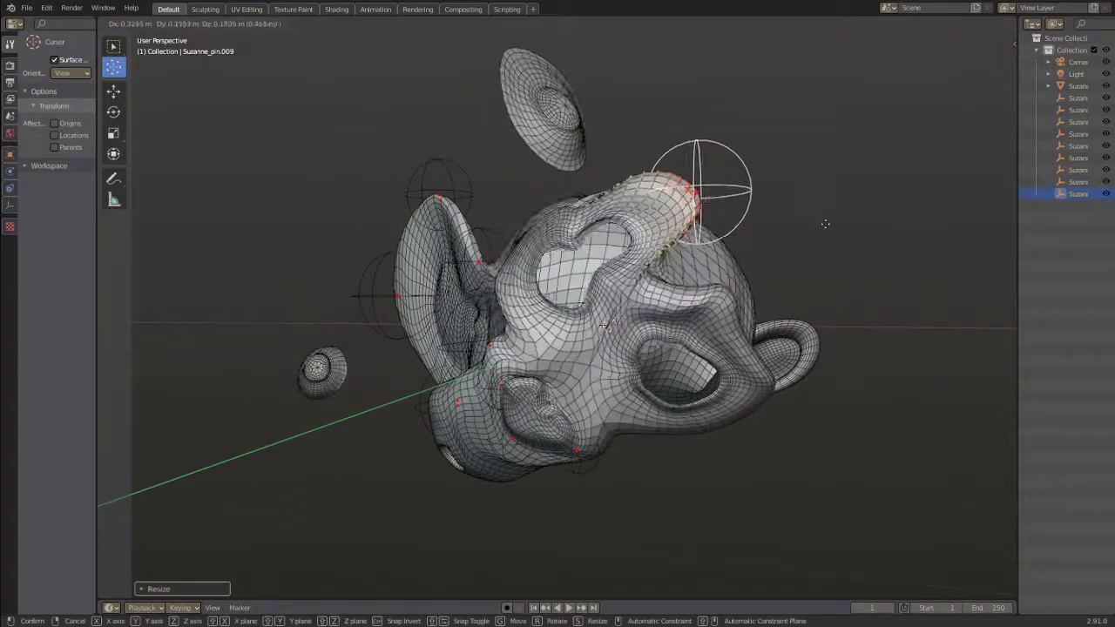
left_click(827, 223)
key("s")
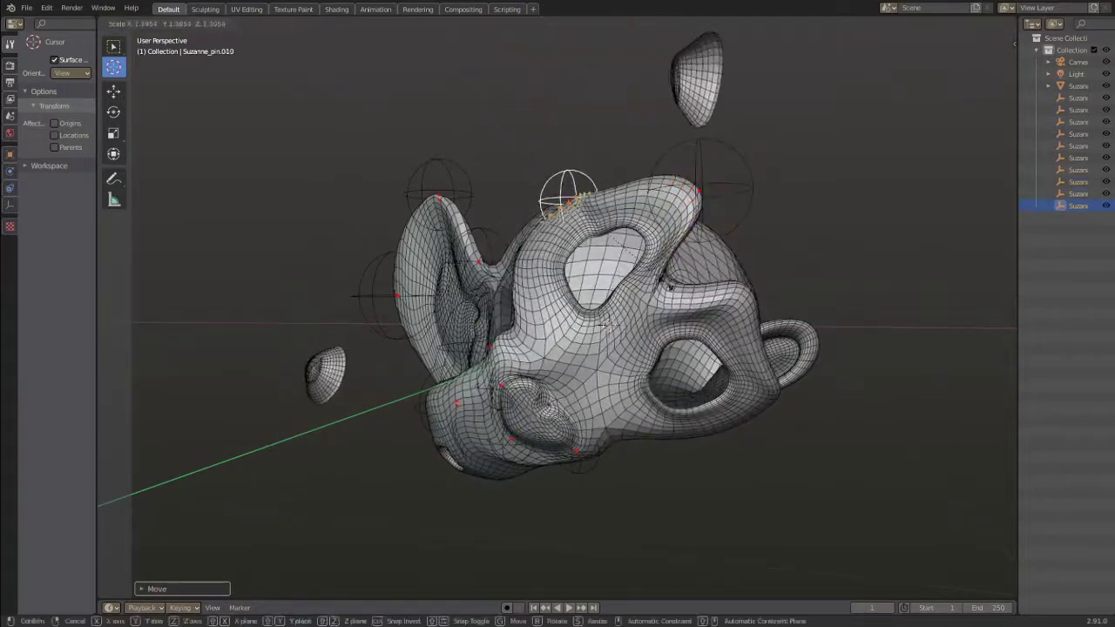
key("Return")
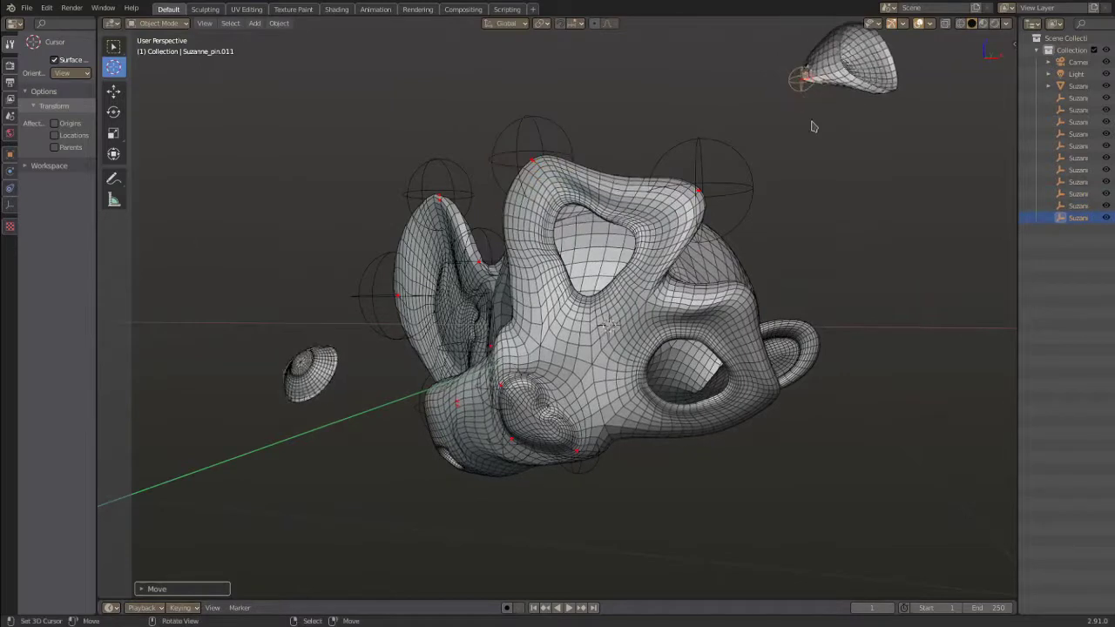
Add a pin at each end of the detached eye piece floating above the ear and enlarge both.
key("s")
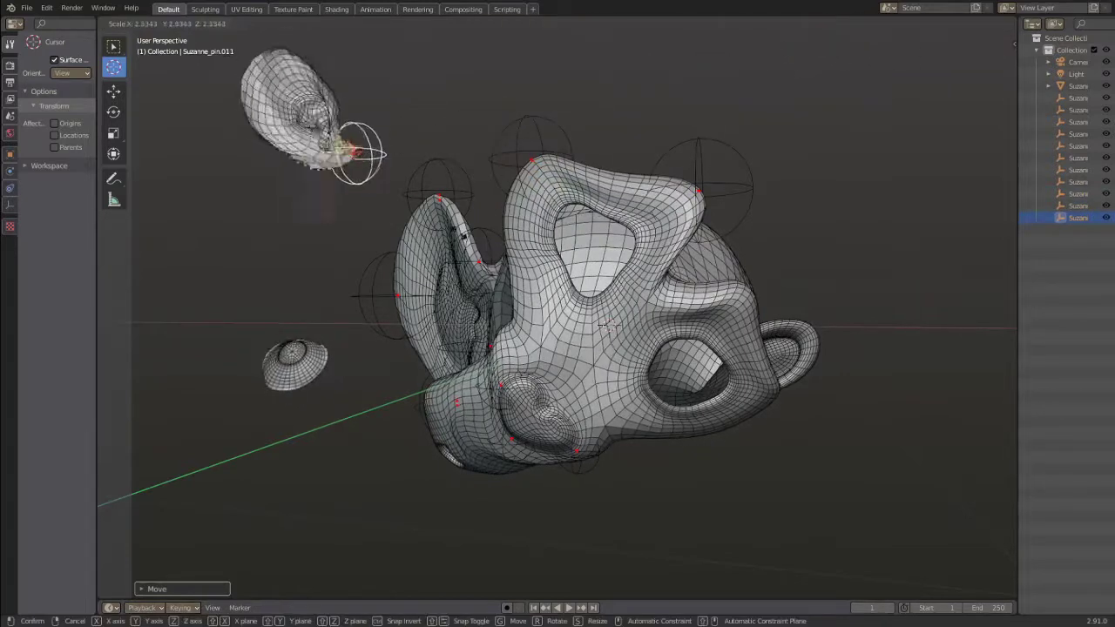
left_click(490, 256)
left_click(250, 104, "shift")
key("s")
left_click(333, 189)
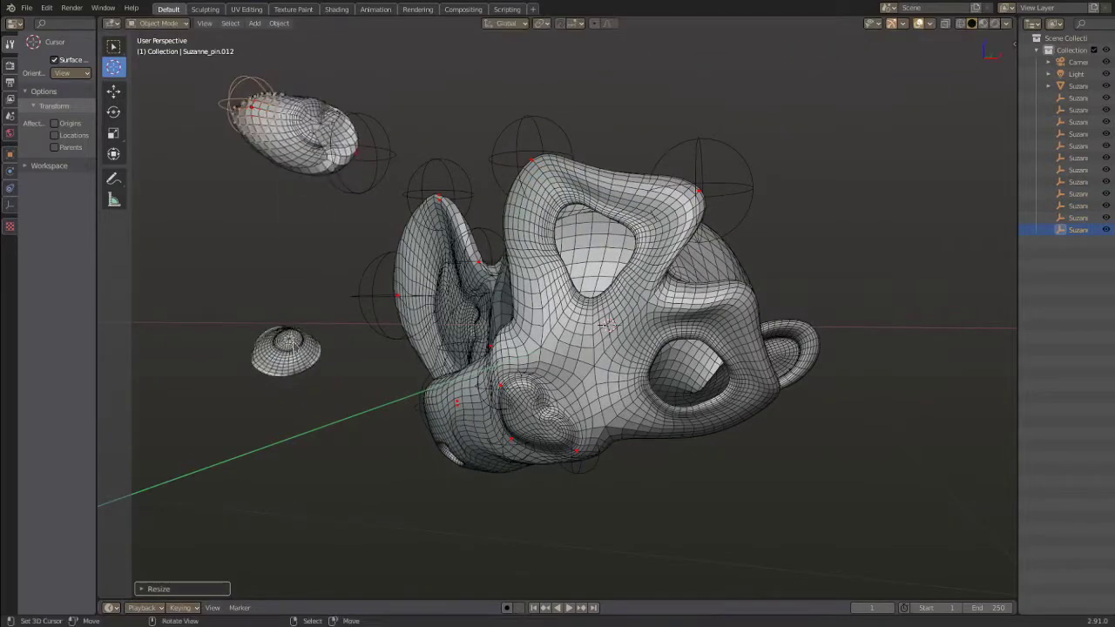
Add two pins to the other detached eye piece beside the ear, enlarge them and stretch the piece outward.
left_click(287, 350)
middle_click_drag(292, 347, 316, 331)
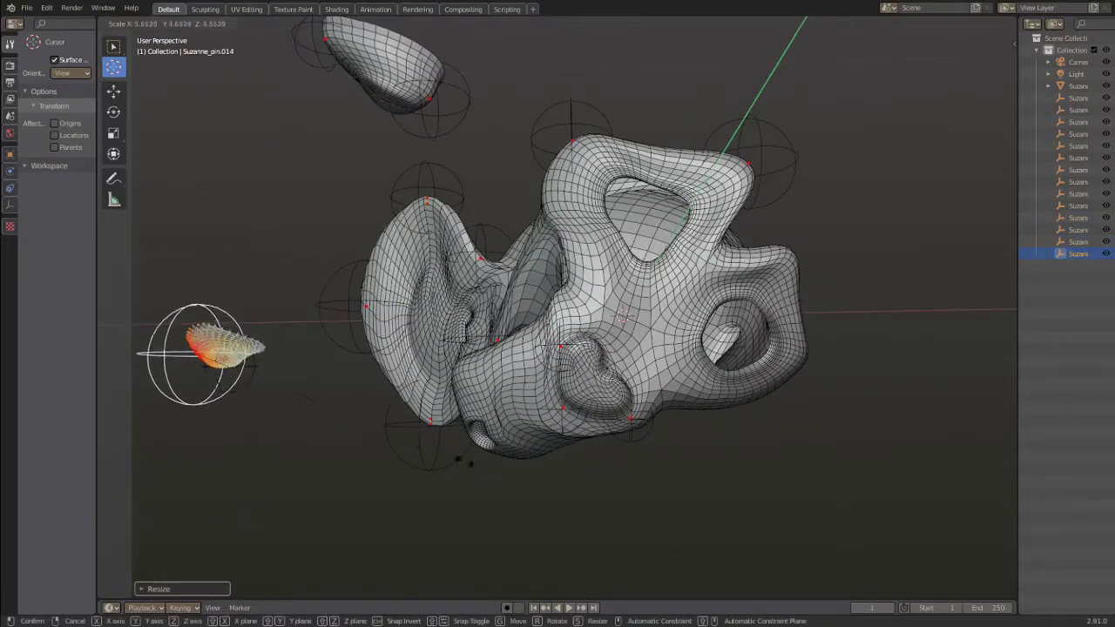
key("g")
left_click(261, 397)
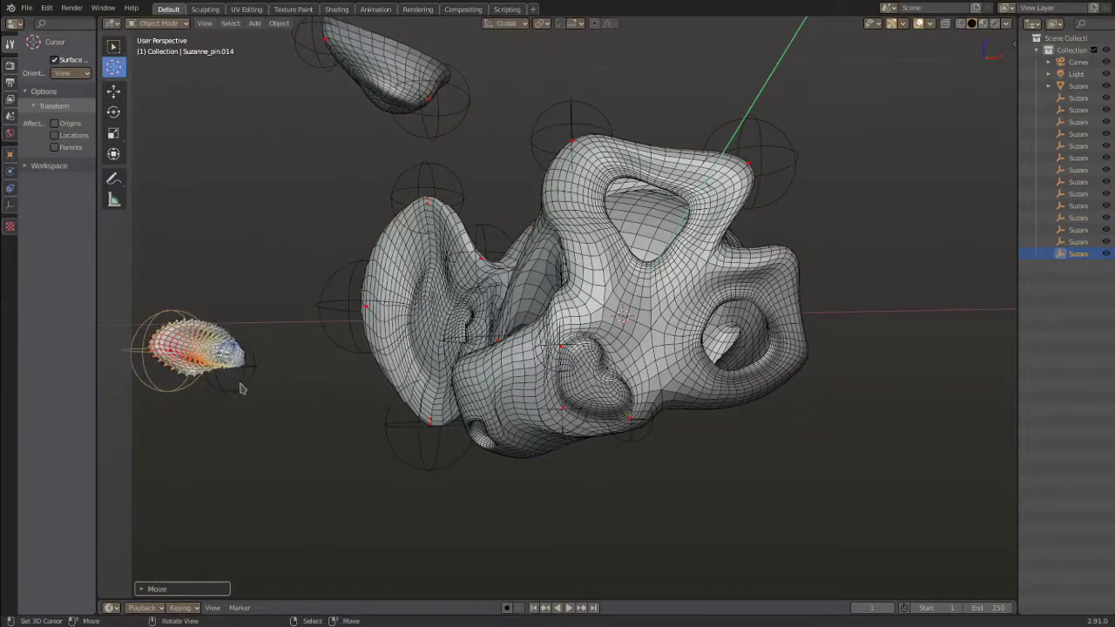
middle_click_drag(261, 397, 368, 400)
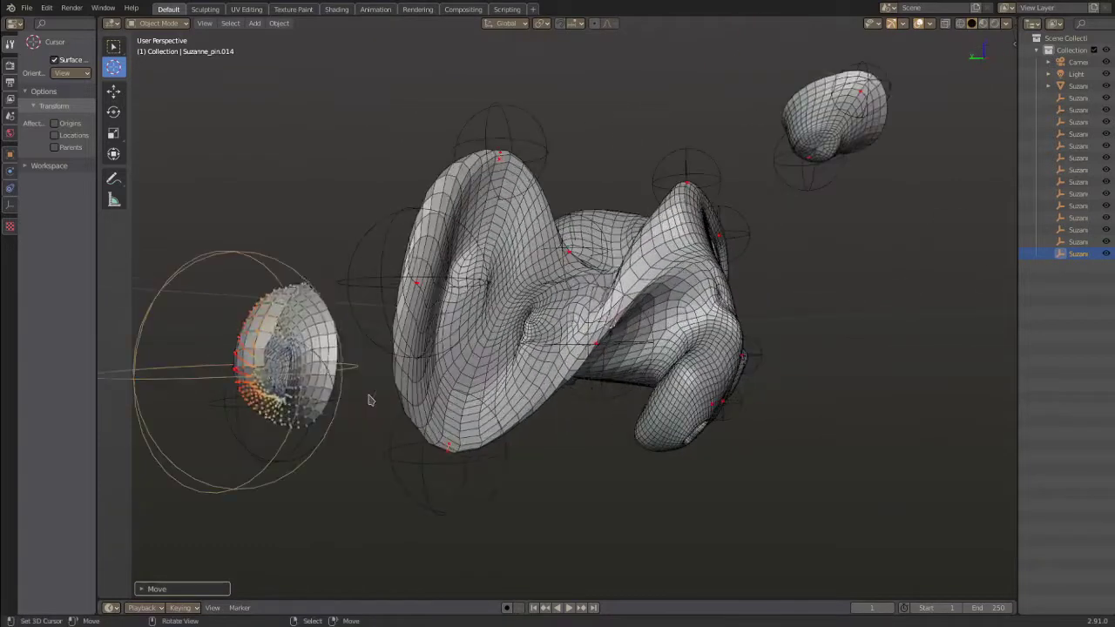
Add another pin to the detached eye piece above the head, move it and enlarge it.
middle_click_drag(950, 145, 908, 163)
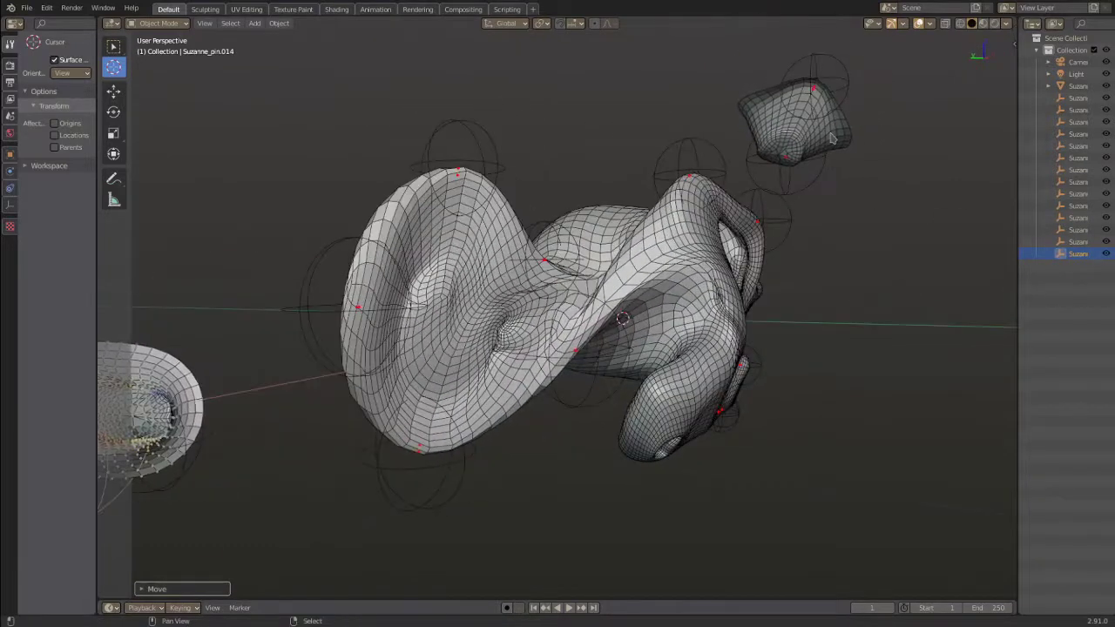
key("d")
left_click(878, 145)
key("s")
left_click(980, 254)
Delete every object in the scene and paste the copied humanoid body.
middle_click_drag(861, 224, 510, 235)
key("a")
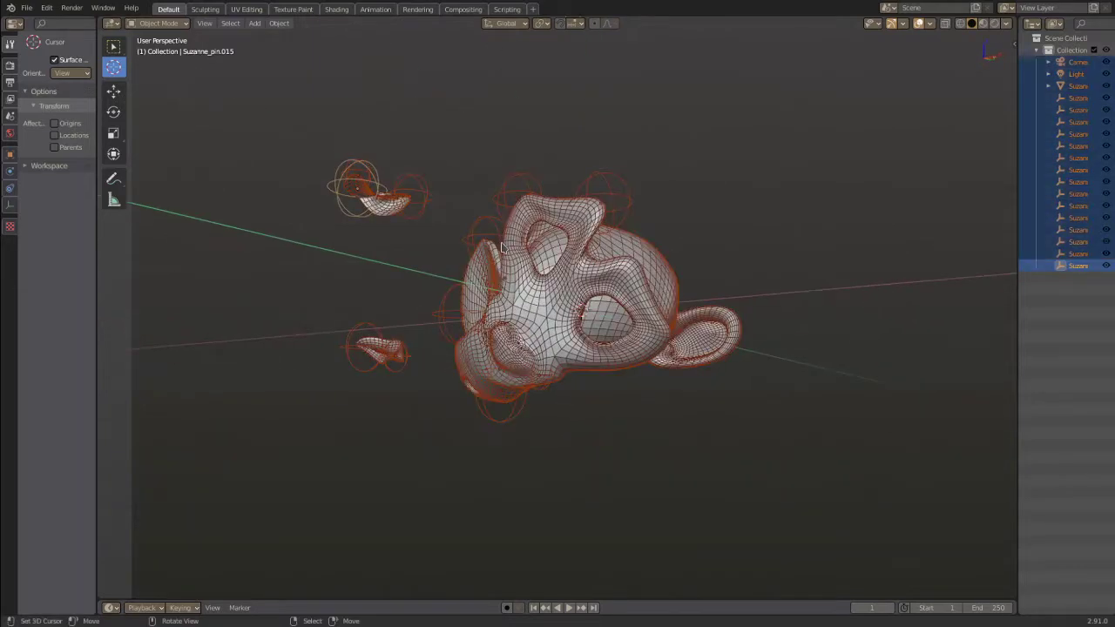
key("Delete")
key("ctrl+v")
scroll(523, 235, "down", 8)
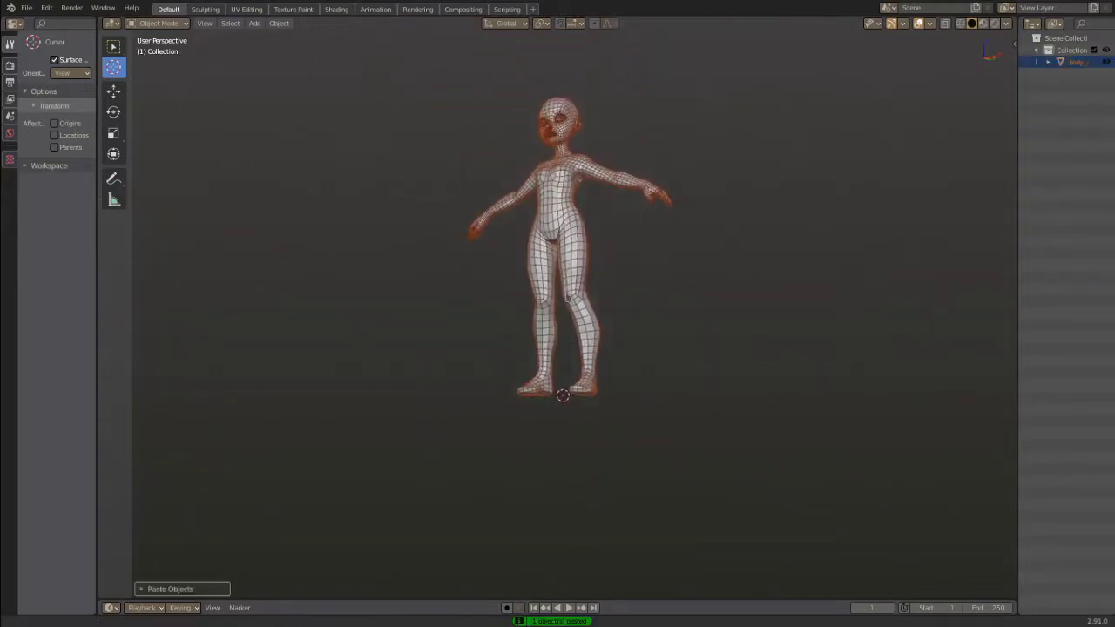
Run Convert To on the pasted humanoid body.
middle_click_drag(645, 187, 657, 230)
scroll(666, 114, "up", 3)
middle_click_drag(668, 105, 648, 235, "shift")
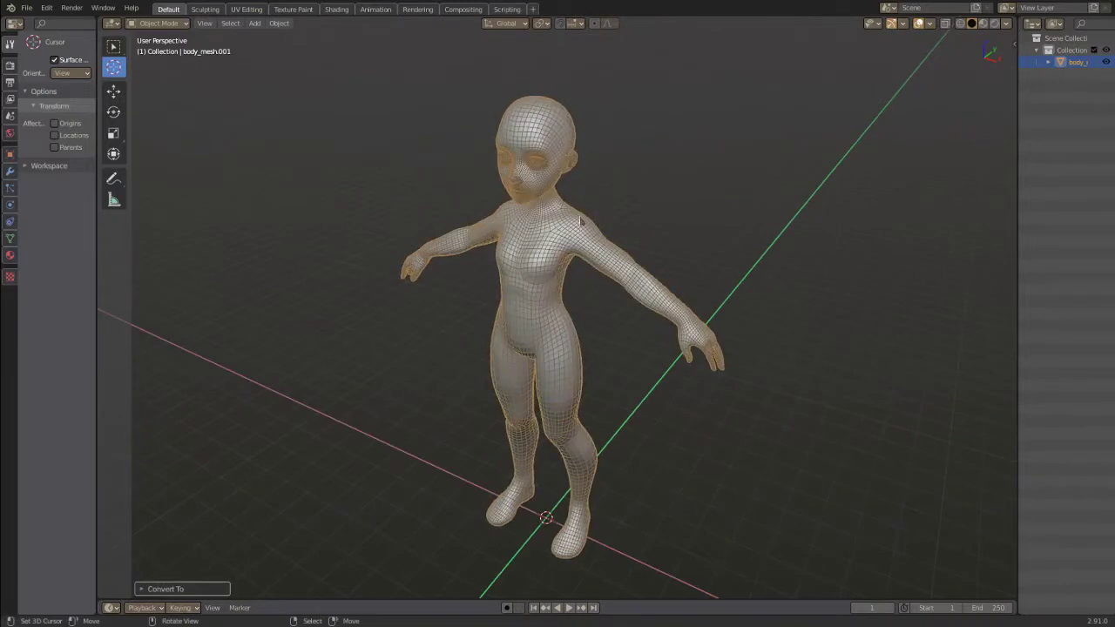
Run the softwrap Test springs operator on the humanoid body and clear the selection.
key("t")
key("F3")
type("test")
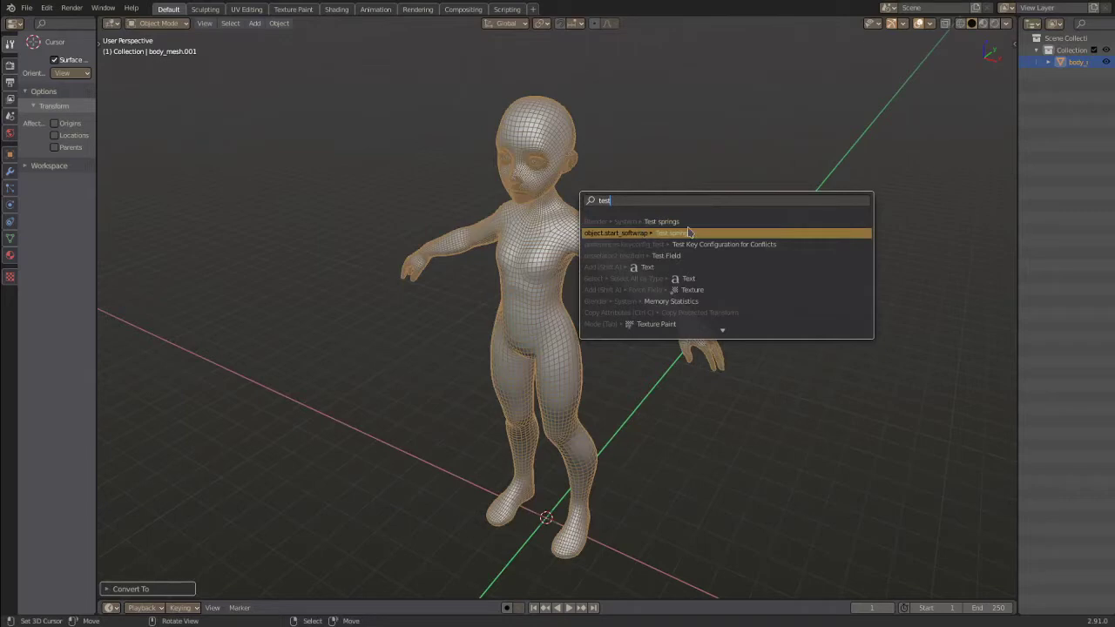
key("Return")
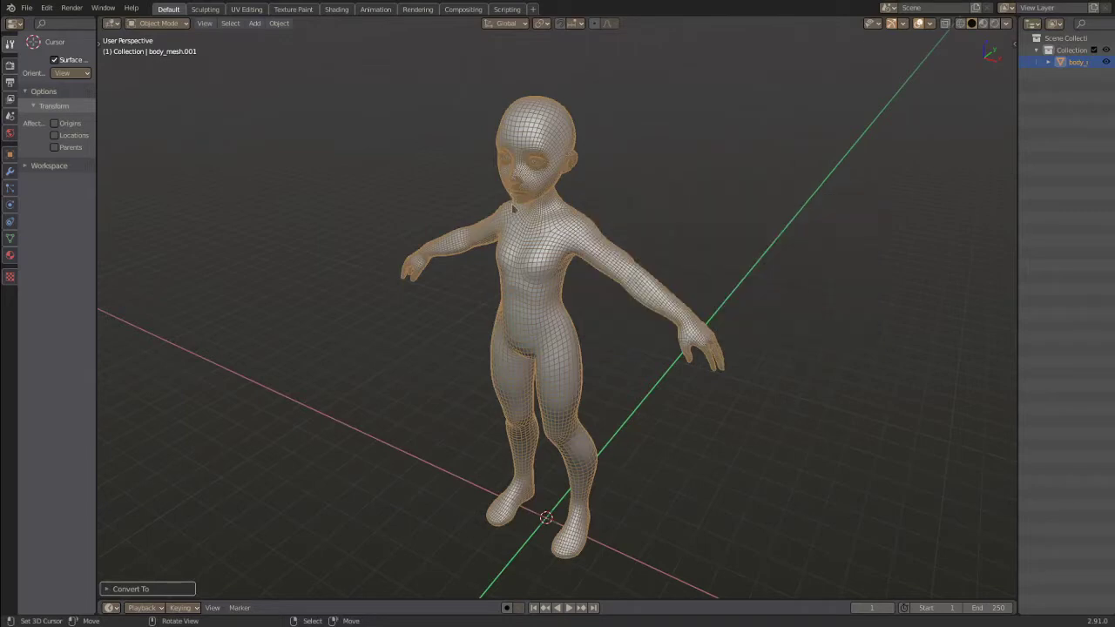
middle_click_drag(653, 244, 598, 264)
scroll(598, 264, "up", 2)
key("alt+a")
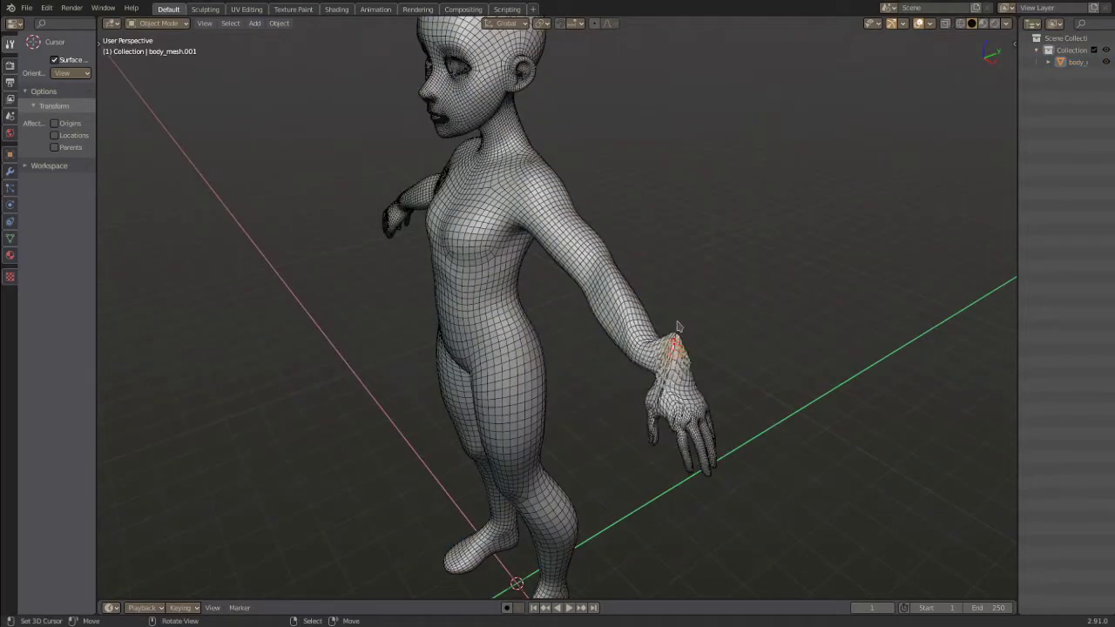
Pull the body's left hand upward and outward several times with the springs simulation, stretching the arm away from the torso.
left_click_drag(677, 327, 758, 66)
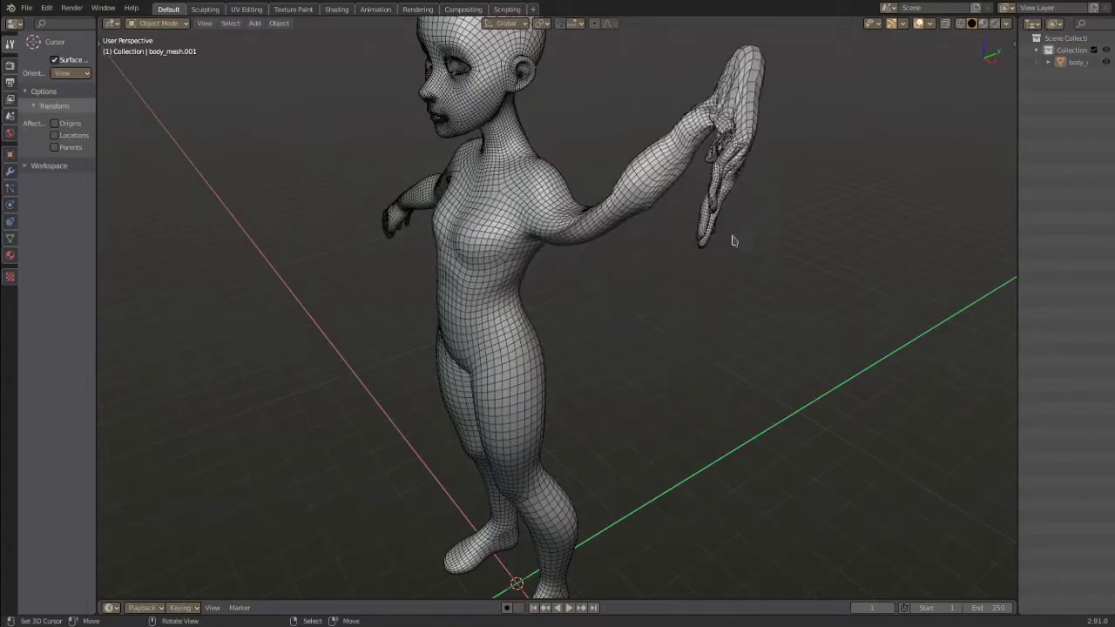
middle_click_drag(615, 239, 619, 280)
scroll(615, 286, "up", 5)
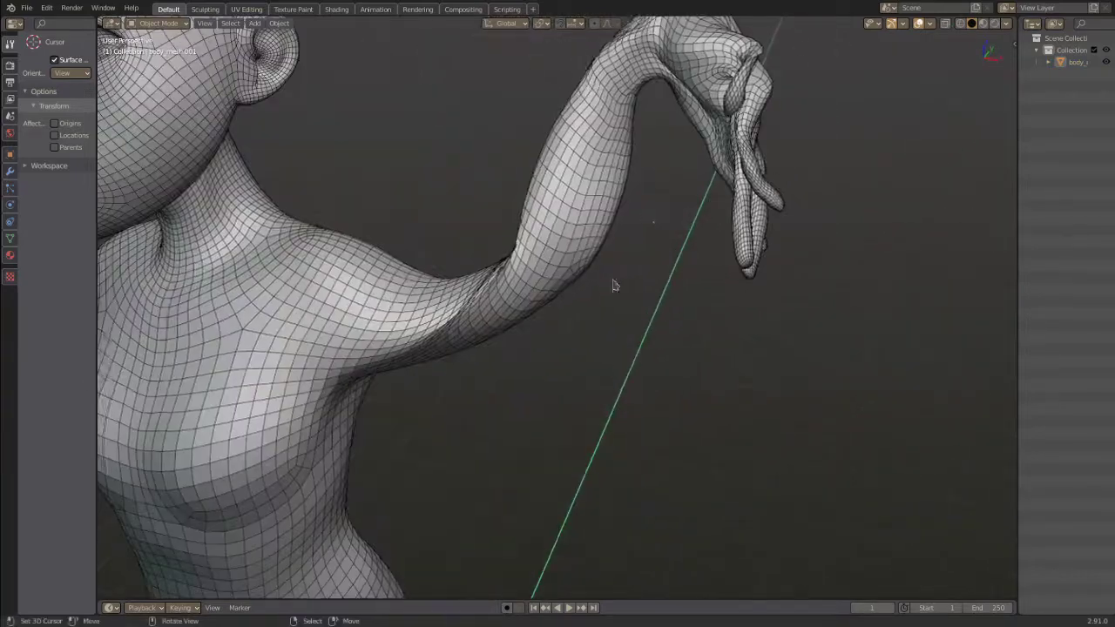
scroll(614, 285, "down", 5)
left_click_drag(645, 165, 939, 234)
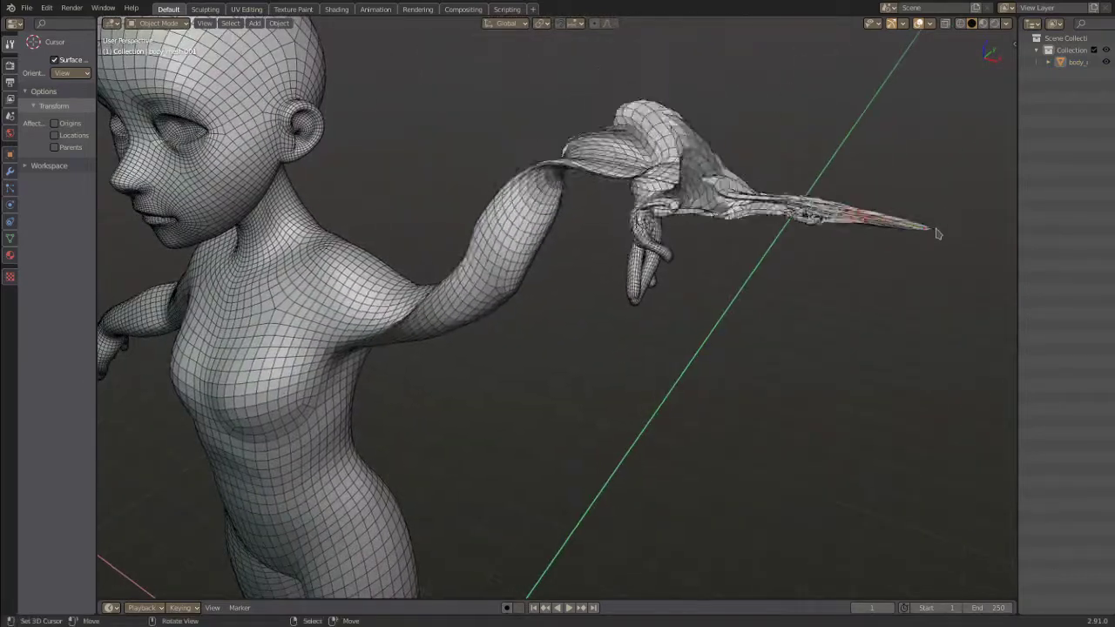
left_click_drag(766, 269, 1009, 188)
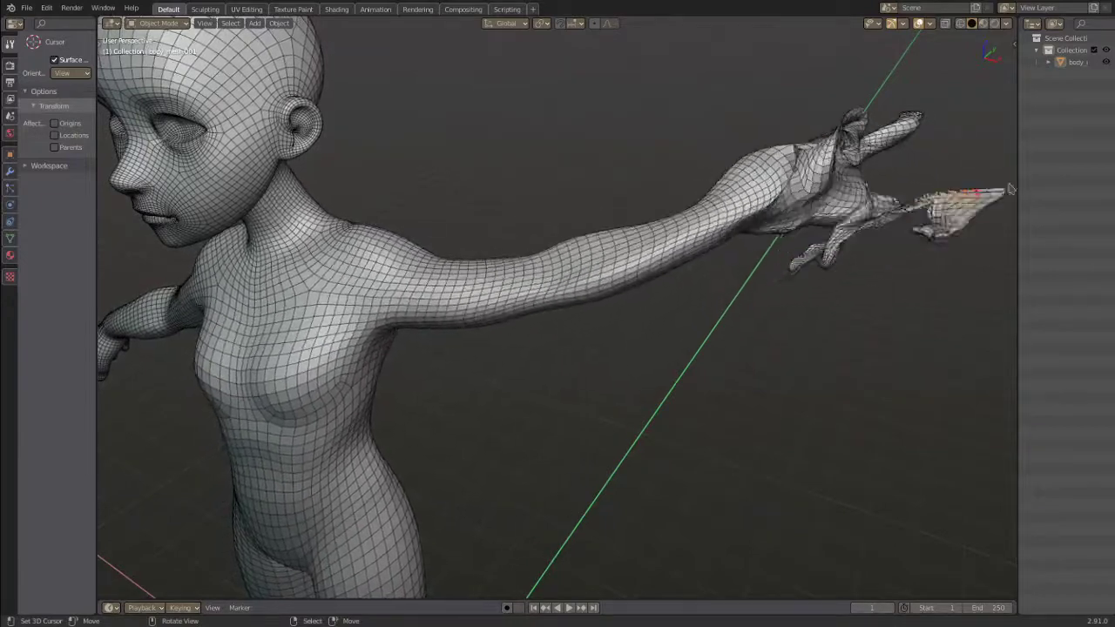
Pull a finger of the outstretched left hand outward and upward to untangle the fingers.
middle_click_drag(859, 215, 771, 227)
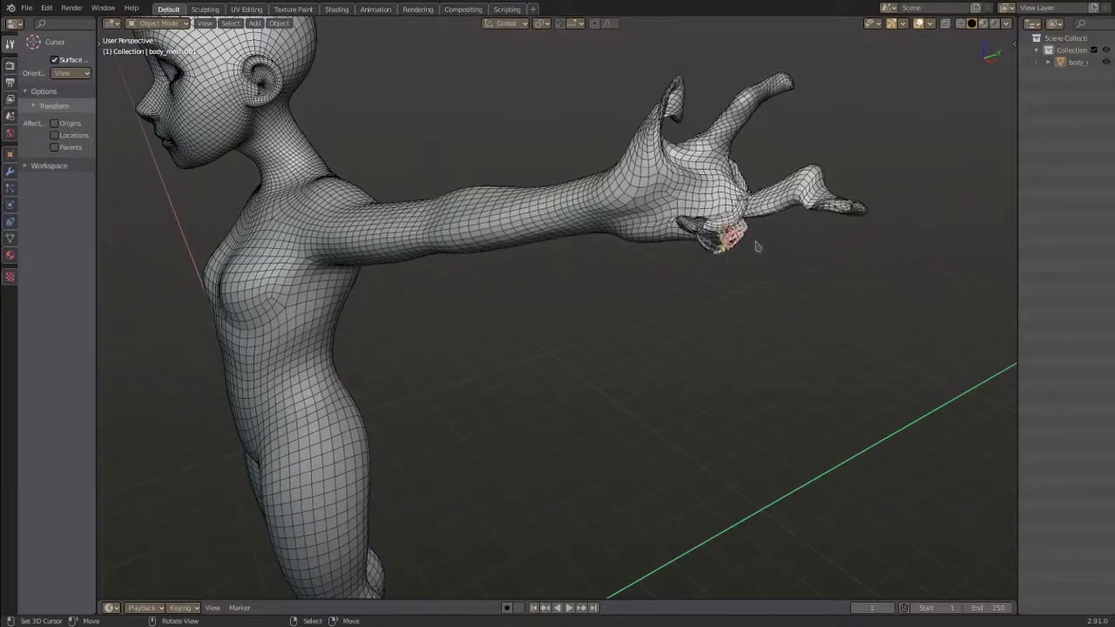
left_click_drag(758, 247, 841, 137)
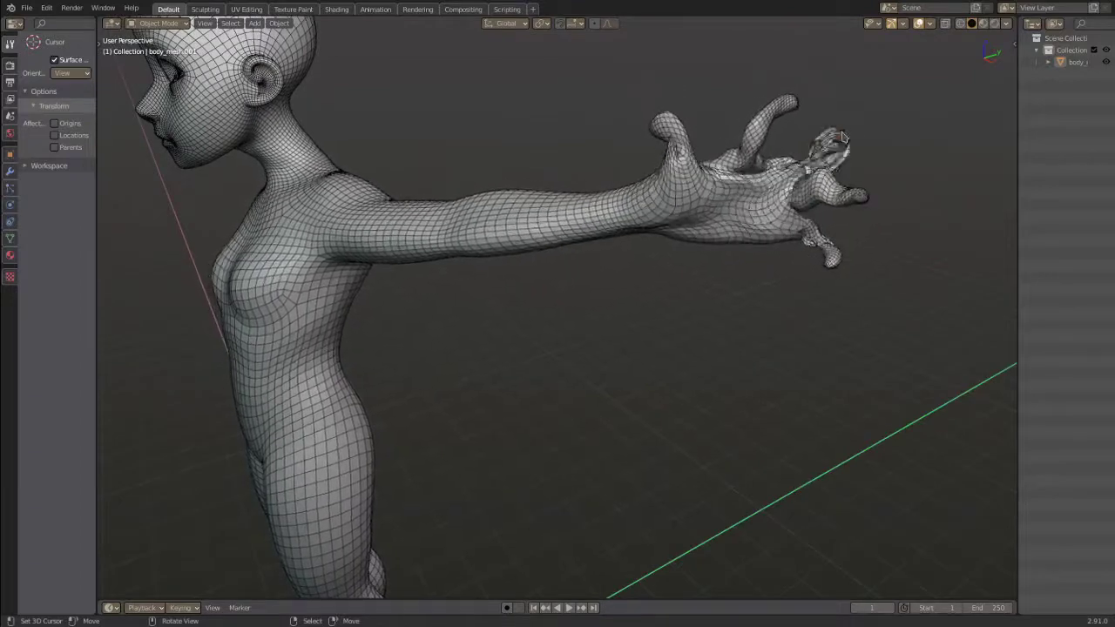
middle_click_drag(843, 138, 514, 345)
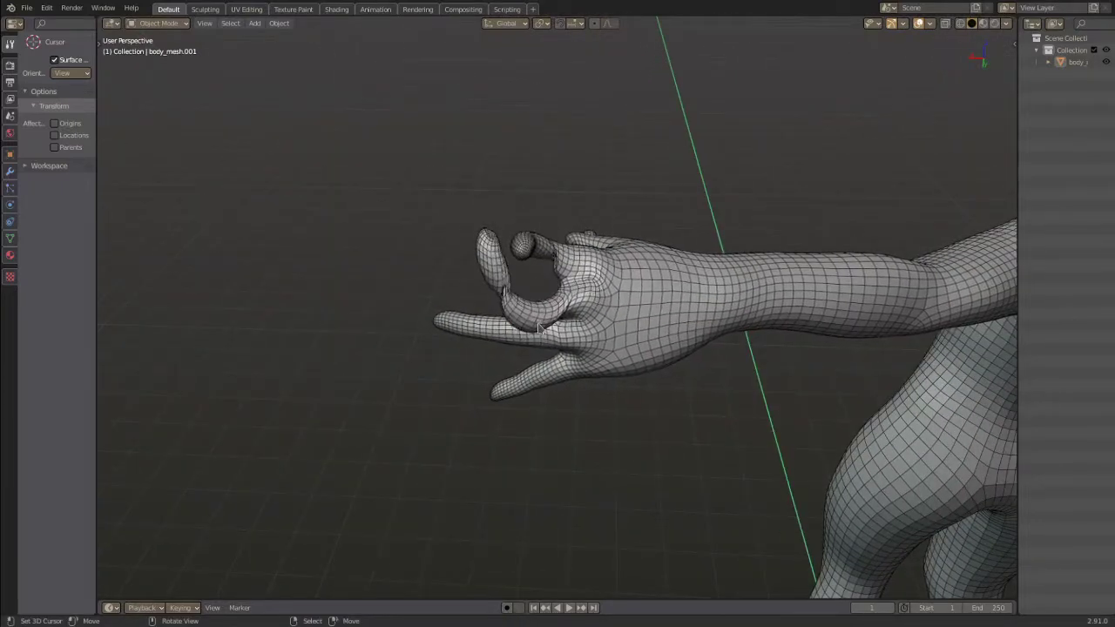
Add pins at the tip and base of the left thumb and enlarge both of them.
middle_click_drag(541, 327, 570, 279)
key("g")
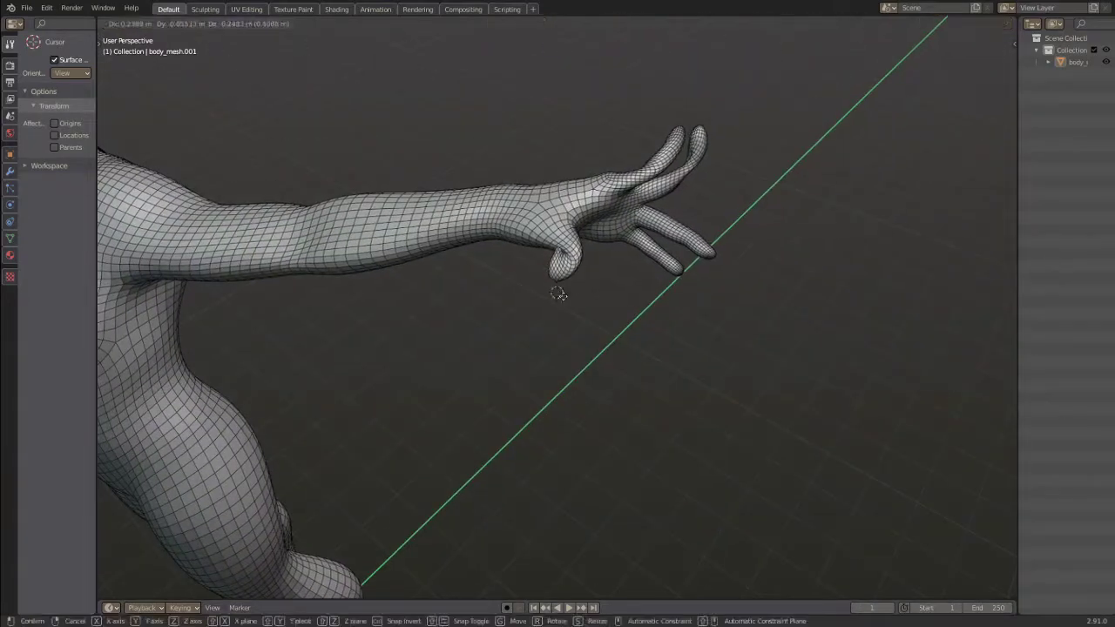
left_click(559, 294)
scroll(671, 381, "up", 2)
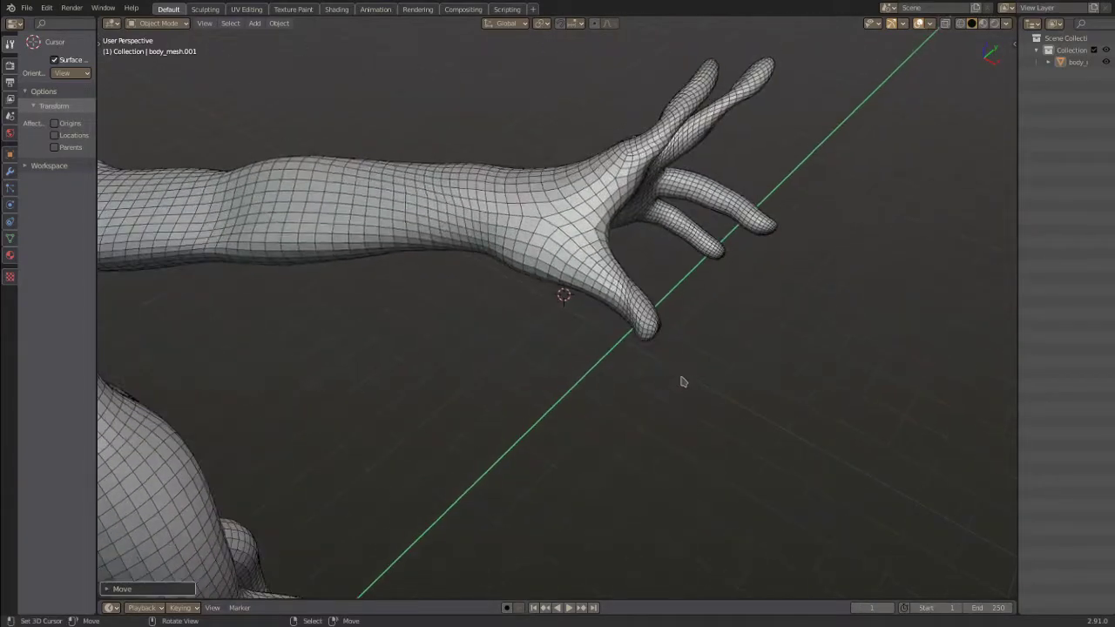
key("s")
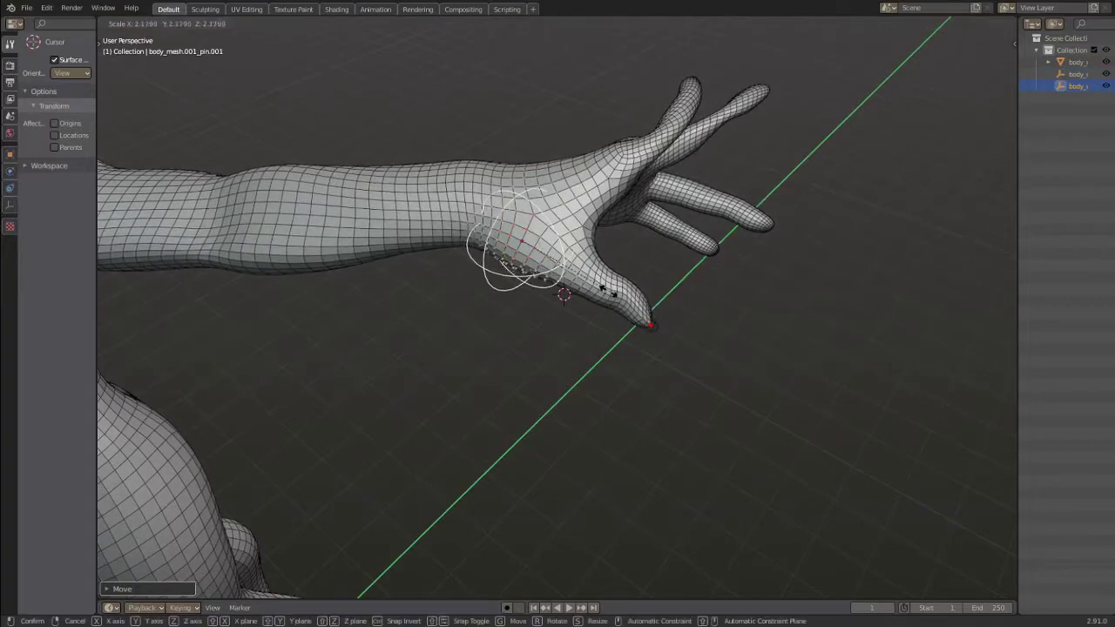
left_click(666, 336)
key("s")
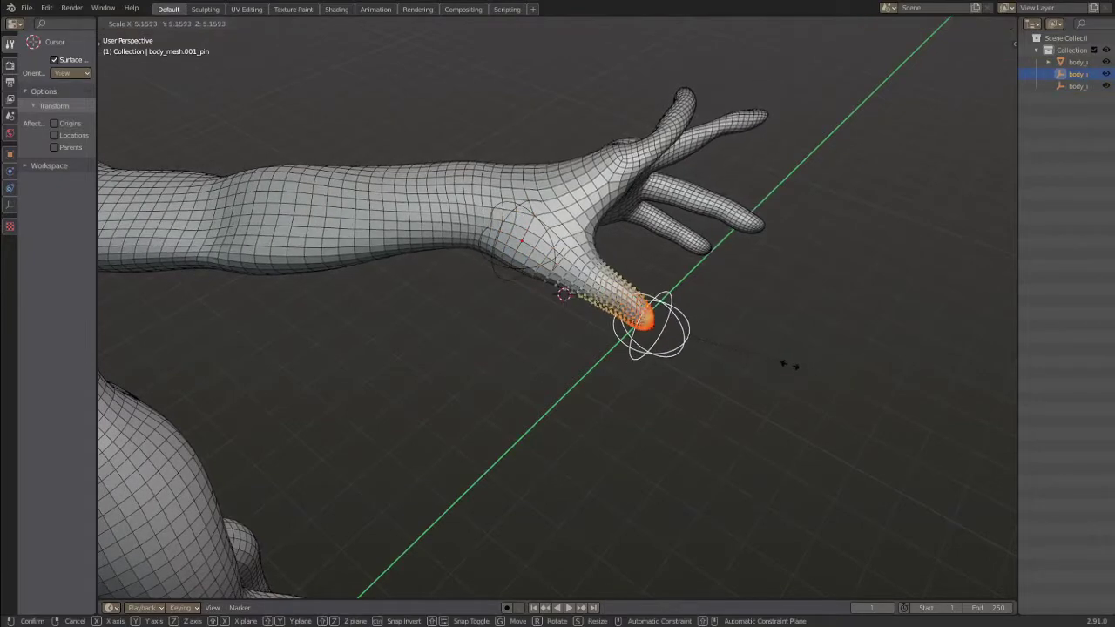
left_click(787, 365)
Move the thumb-tip pin far outward to stretch the thumb, and delete the pin at the thumb's base.
key("g")
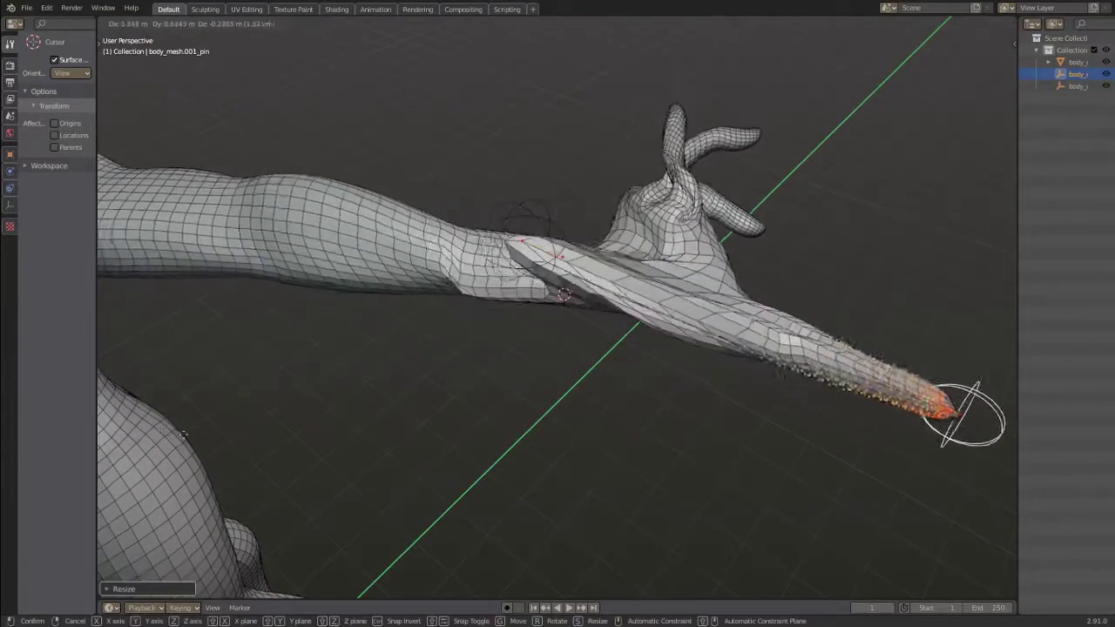
left_click(182, 427)
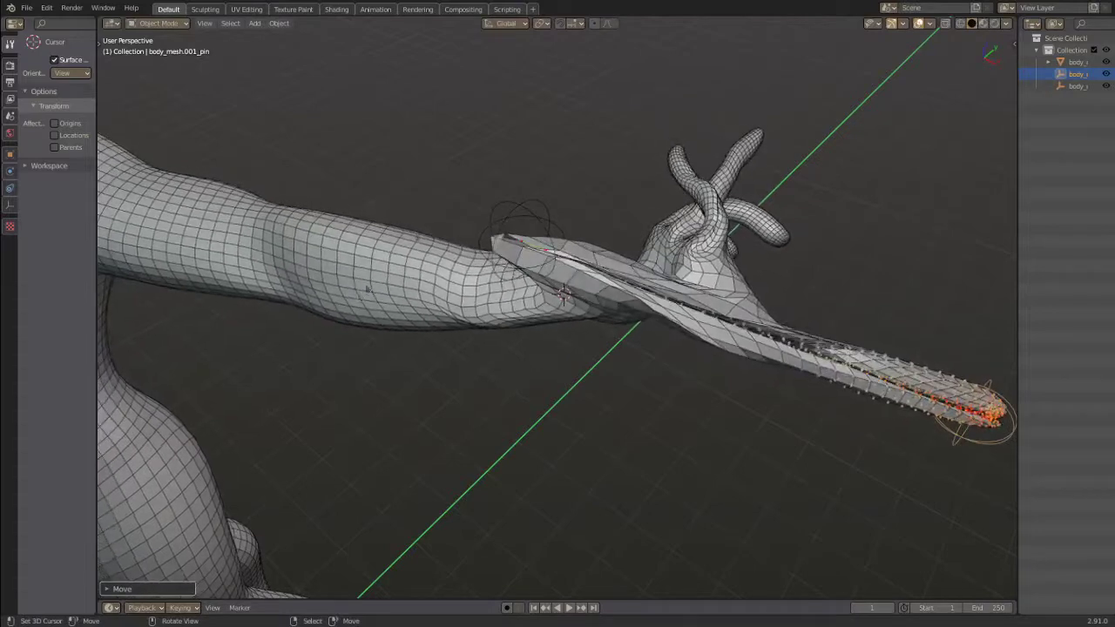
key("Delete")
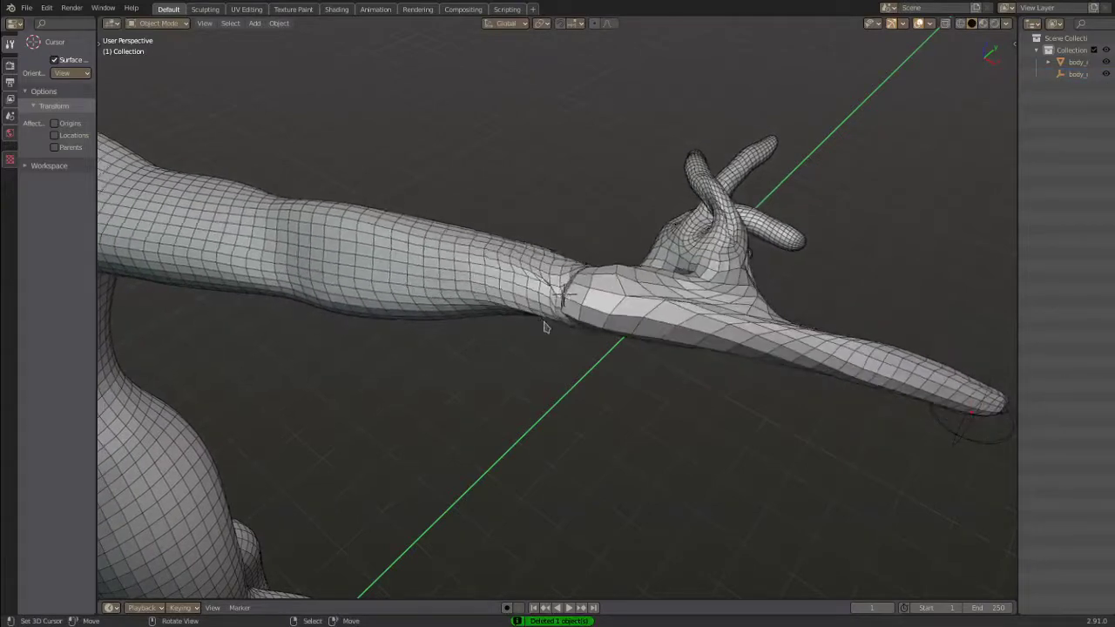
Add a pin to the left forearm near the wrist, enlarge it and move it back along the arm.
middle_click_drag(546, 326, 575, 454)
left_click(541, 231)
key("s")
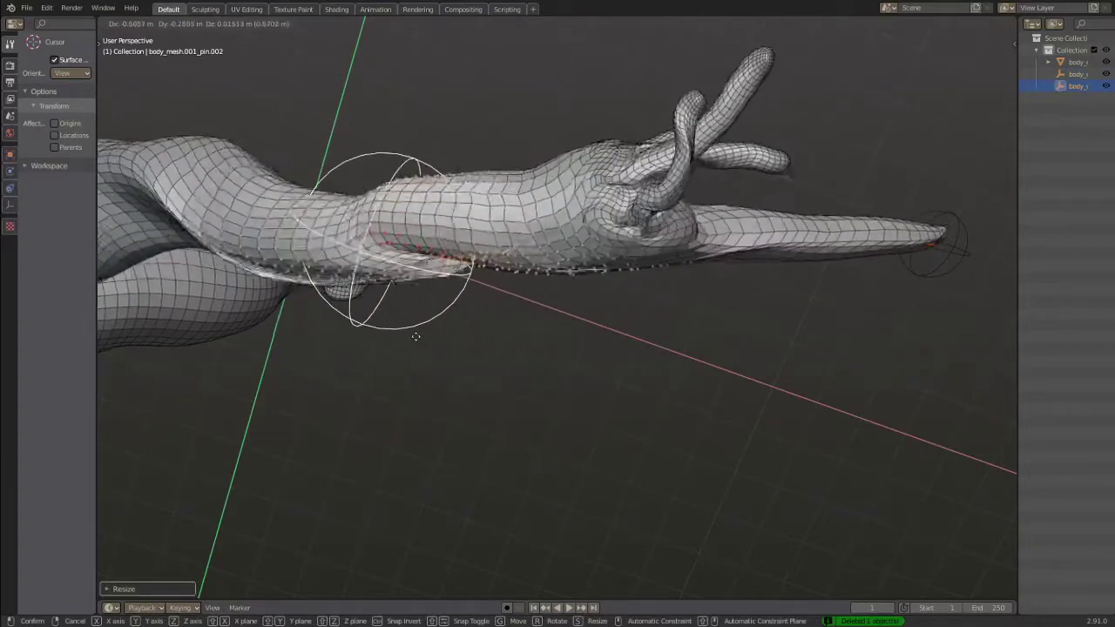
left_click(445, 337)
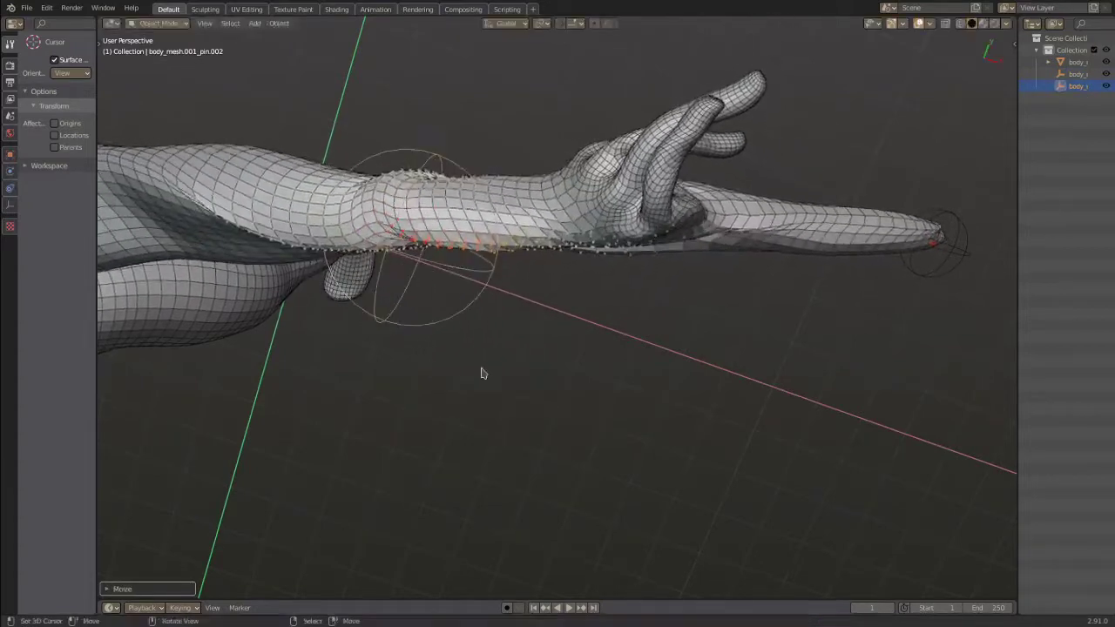
middle_click_drag(483, 374, 459, 232)
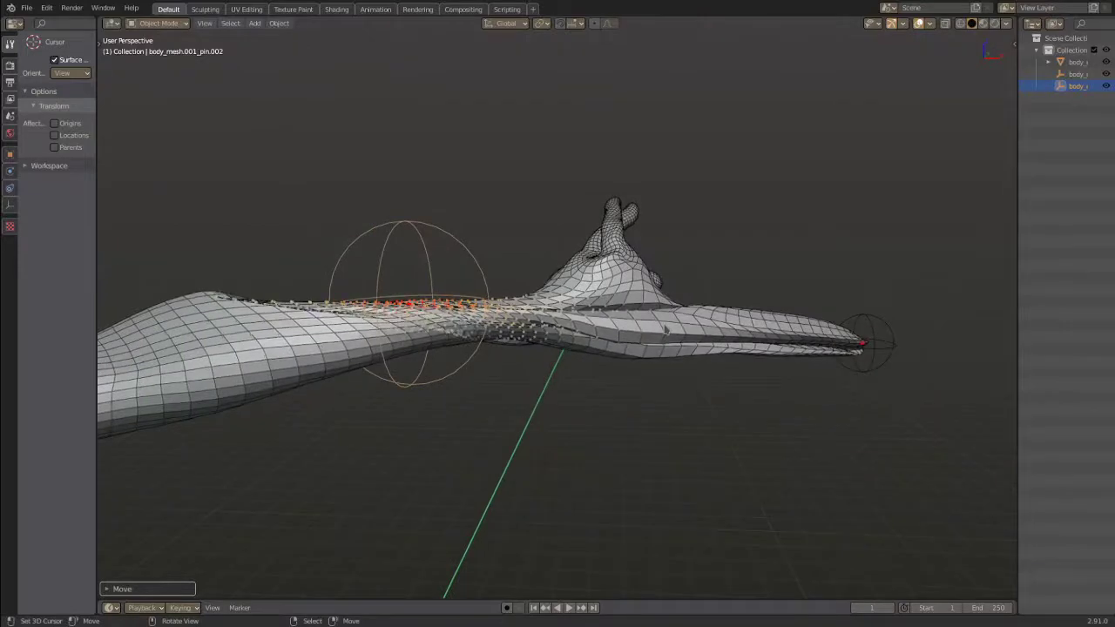
Delete the forearm pin and the thumb-tip pin to release the left arm.
key("Delete")
middle_click_drag(757, 354, 721, 418)
right_click(945, 356)
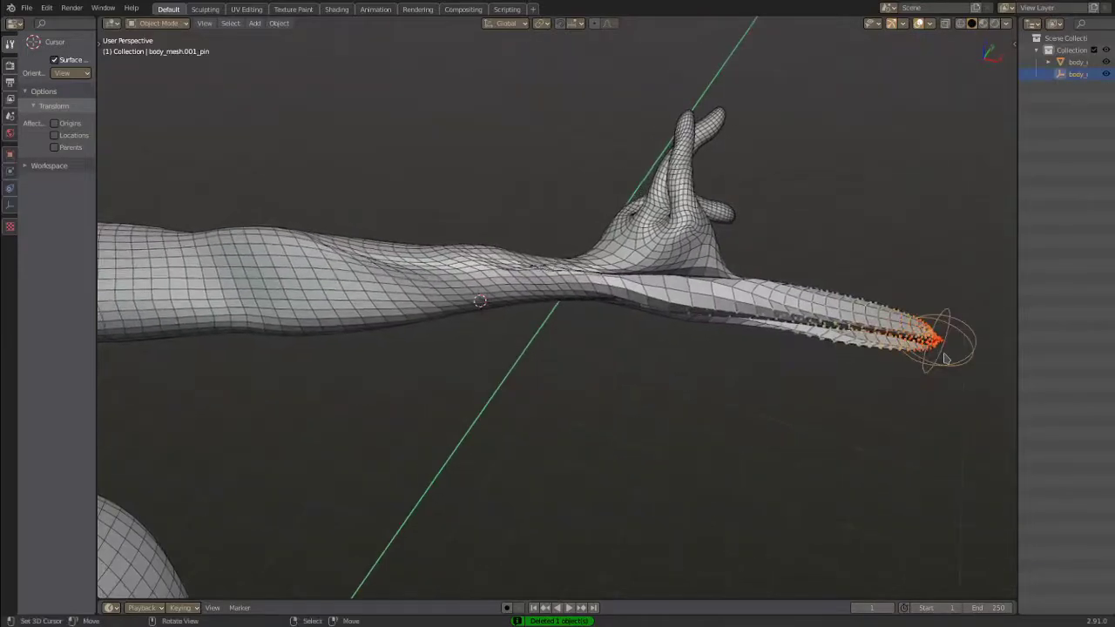
key("Delete")
middle_click_drag(932, 362, 775, 405)
scroll(775, 406, "down", 2)
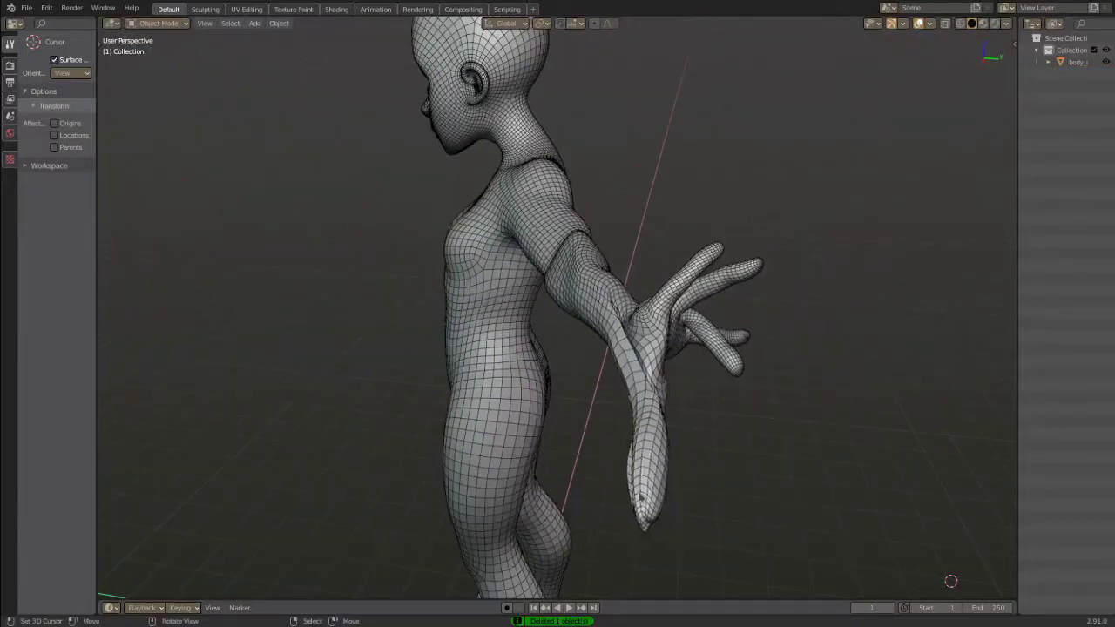
Add a pin to the body's right wrist, enlarge it to cover the hand and forearm, and raise it to about head height.
middle_click_drag(495, 475, 514, 364)
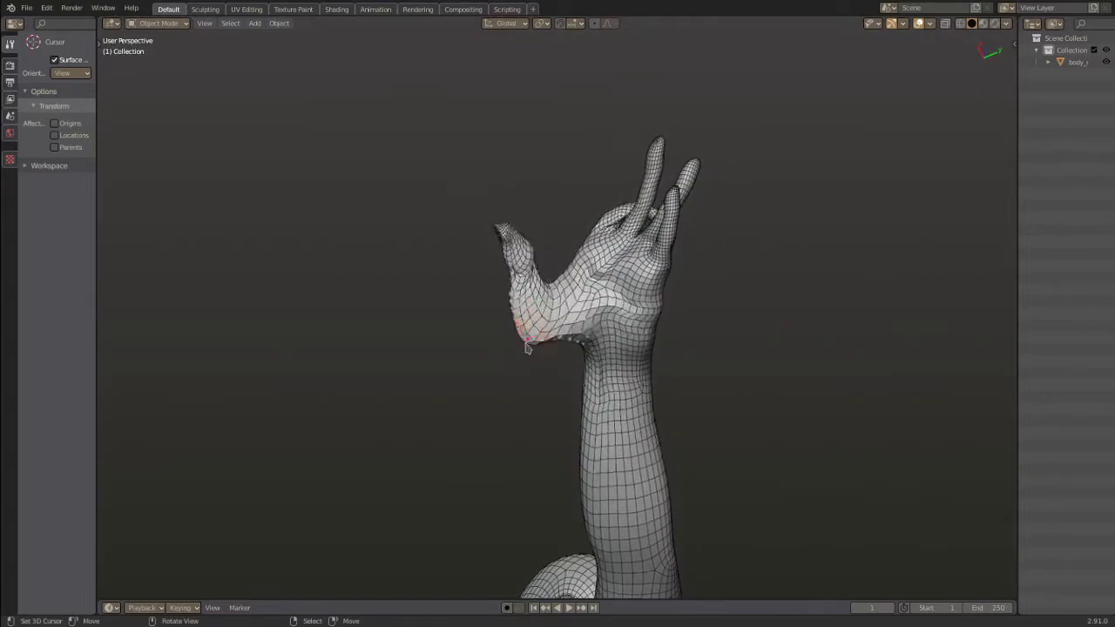
middle_click_drag(467, 449, 315, 520)
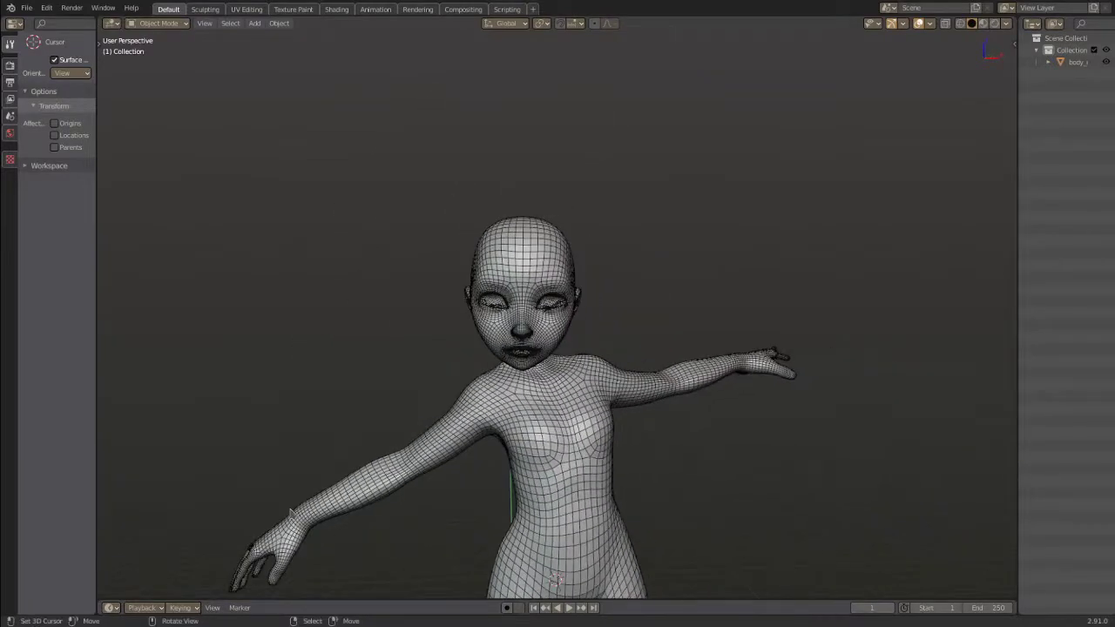
left_click(294, 498)
key("s")
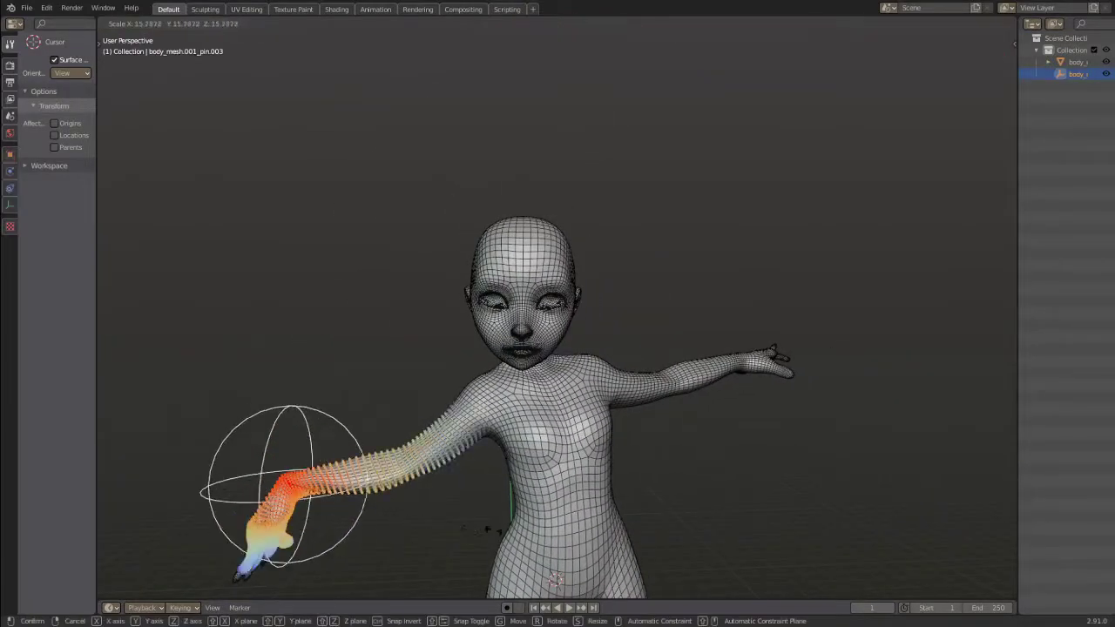
left_click(468, 530)
key("s")
key("g")
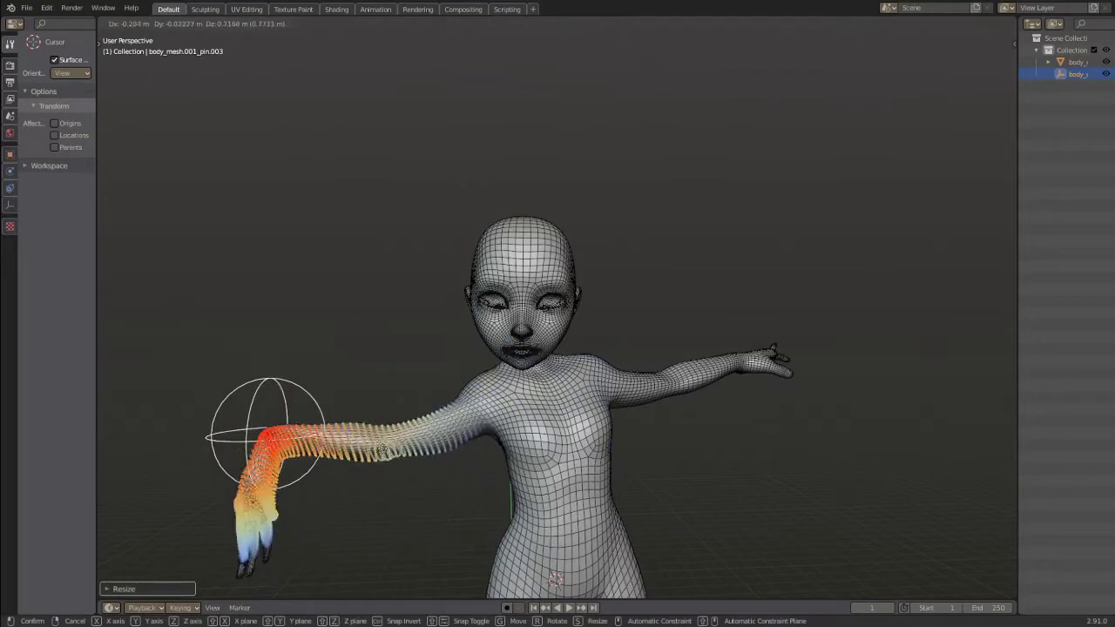
left_click(376, 352)
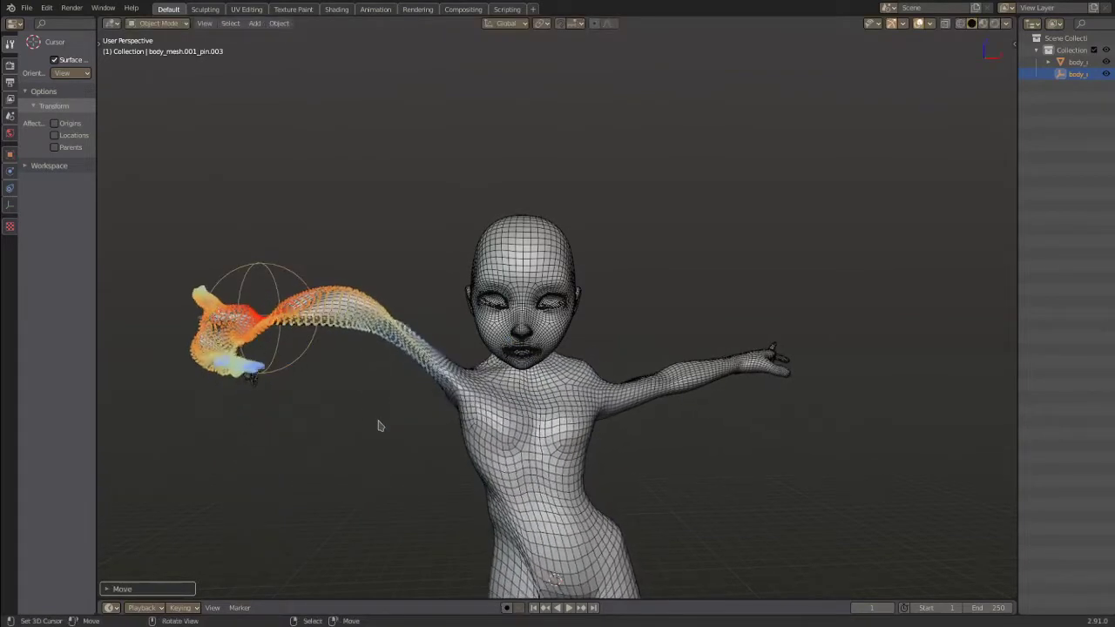
Delete the right wrist pin and pull the fingers of that hand outward.
key("Delete")
scroll(305, 396, "up", 5)
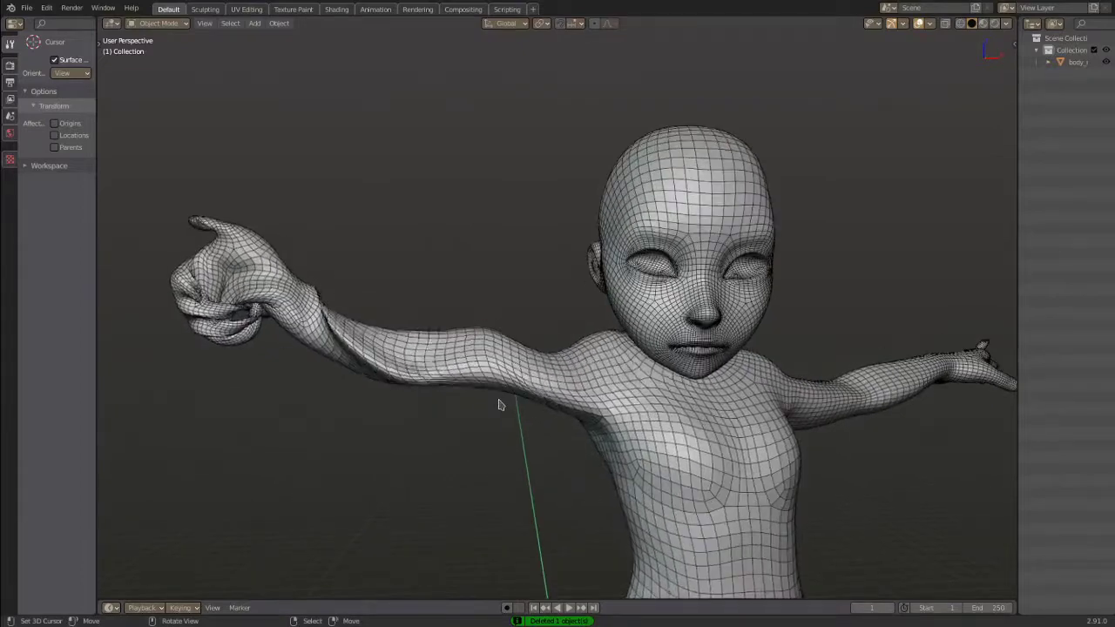
middle_click_drag(450, 406, 602, 416)
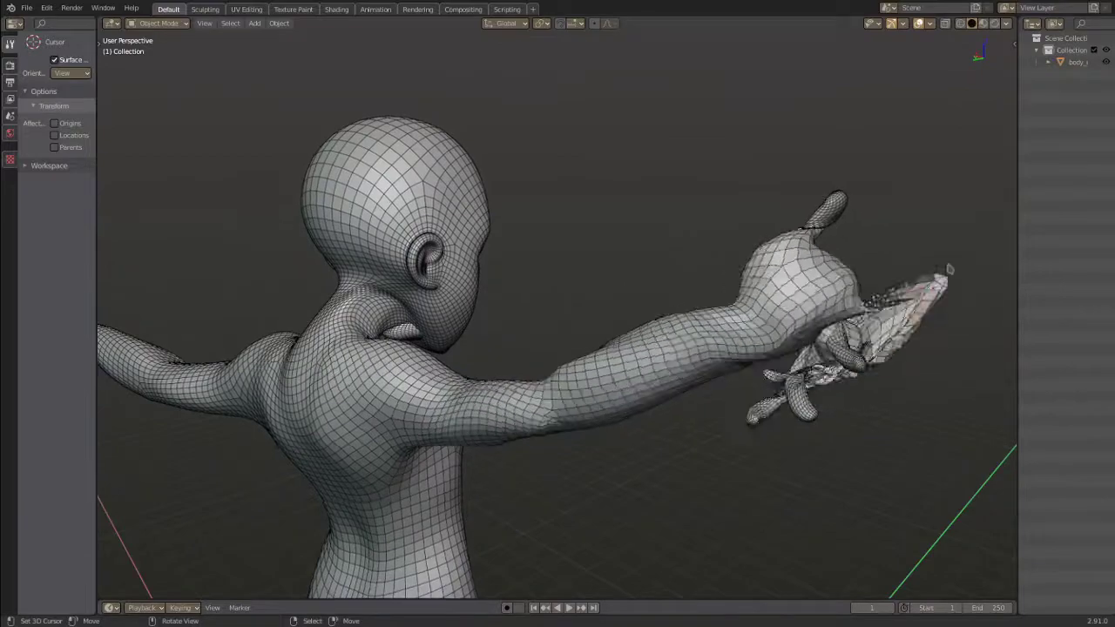
Pull the middle of the face up toward the forehead to test the soft deformation around the nose.
middle_click_drag(694, 406, 488, 396)
scroll(635, 378, "up", 4)
middle_click_drag(778, 366, 770, 321)
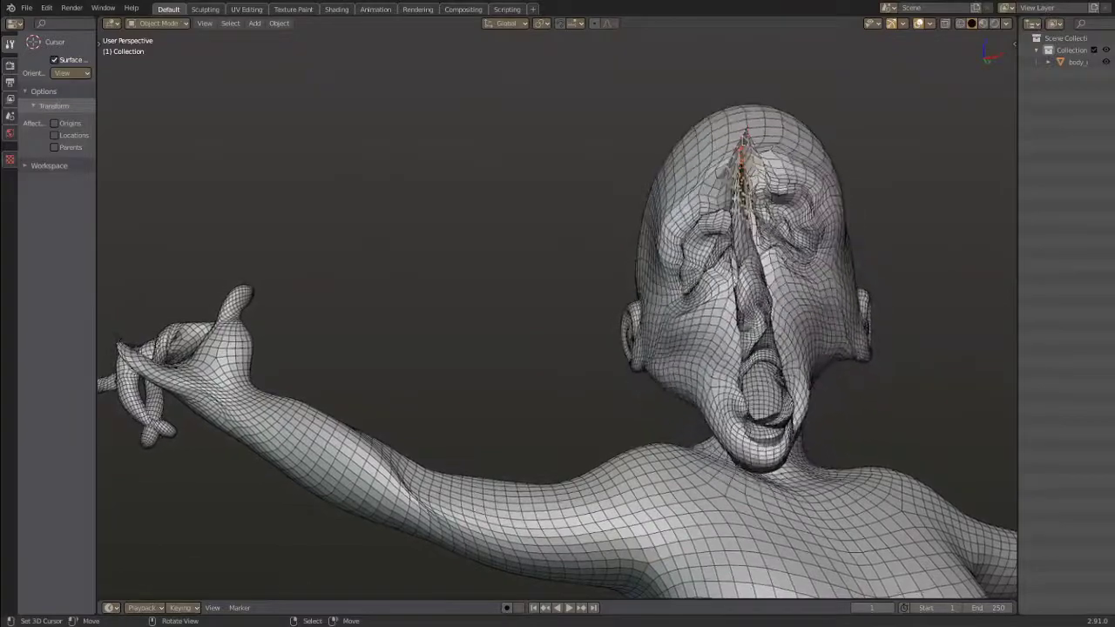
middle_click_drag(752, 37, 743, 289)
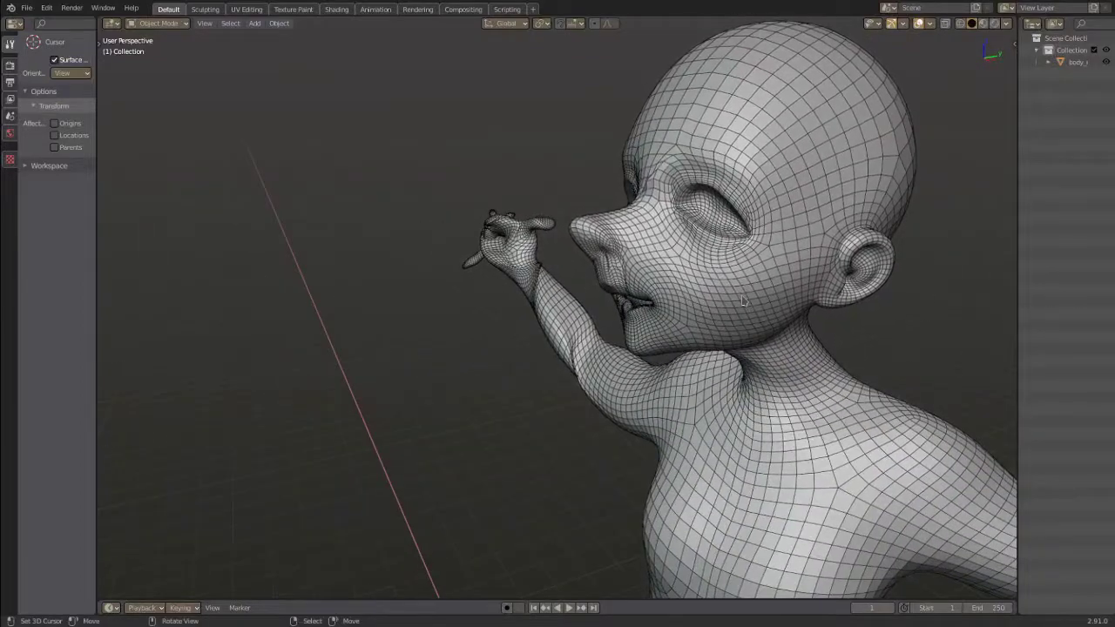
Add a pin to the tip of the nose, enlarge it and move it forward to lengthen the nose.
middle_click_drag(743, 301, 751, 351)
scroll(745, 344, "up", 3)
left_click(667, 255, "shift")
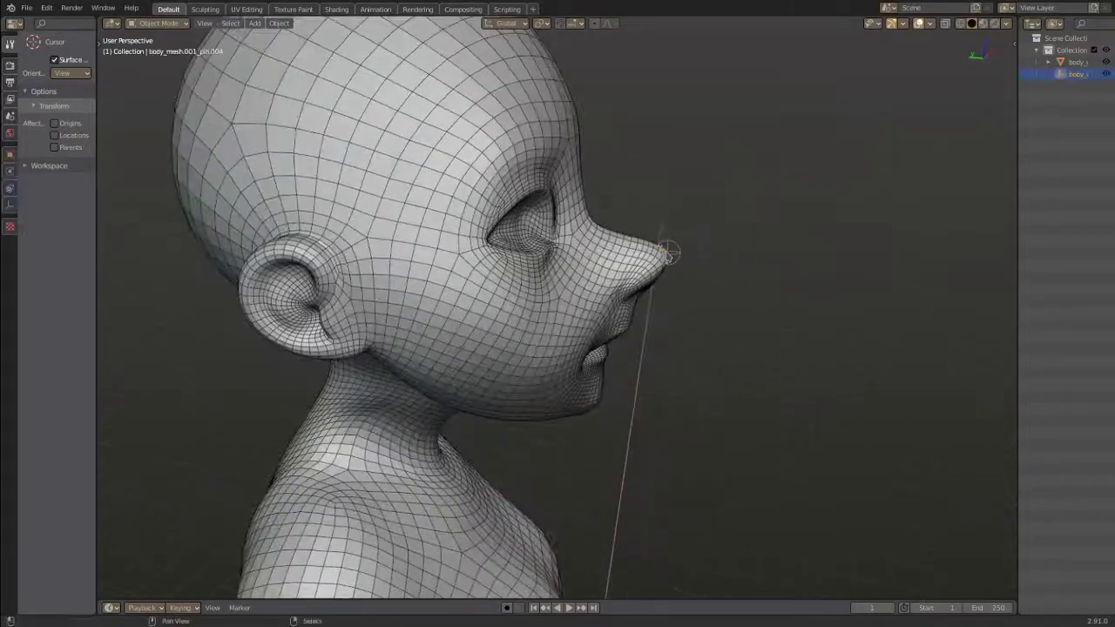
key("s")
left_click(740, 254)
key("g")
left_click(824, 252)
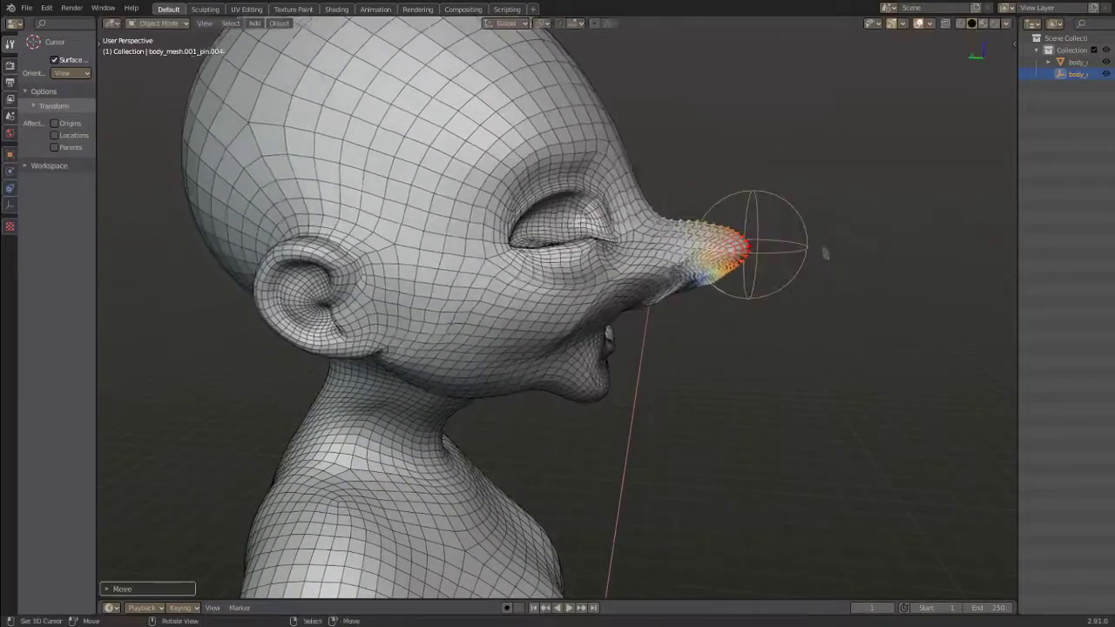
Add a second pin to the bridge of the nose, enlarge it and move it to reshape the bridge.
left_click(659, 215, "shift")
key("s")
left_click(817, 284)
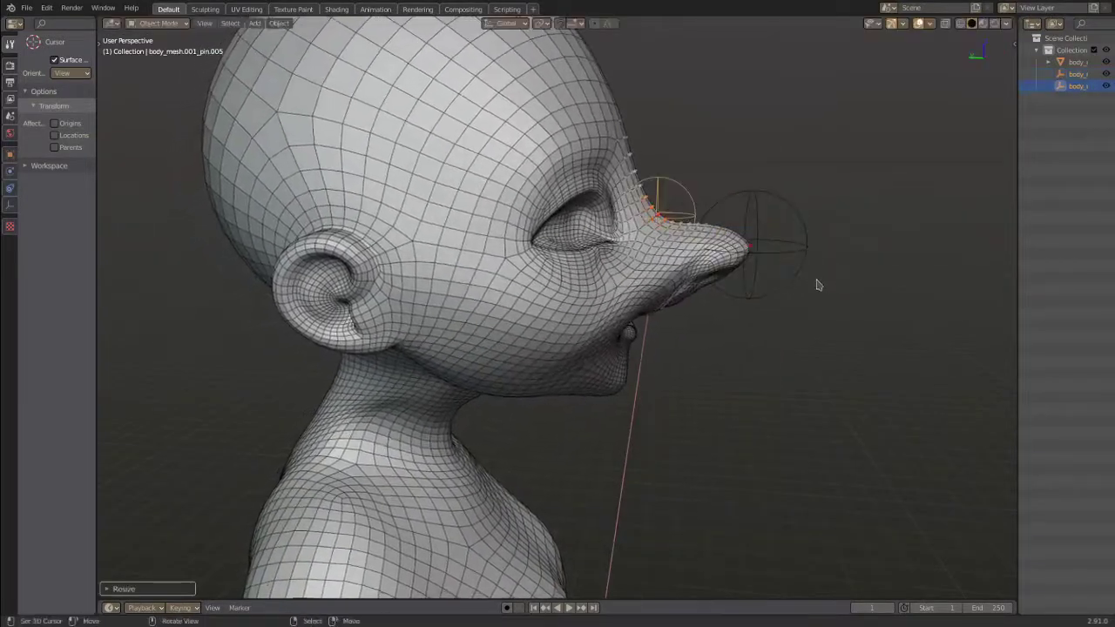
key("g")
left_click(783, 288)
Add a third pin on the nose between tip and bridge, enlarge it and move it down to dent the nose.
middle_click_drag(792, 299, 374, 218)
left_click(391, 214)
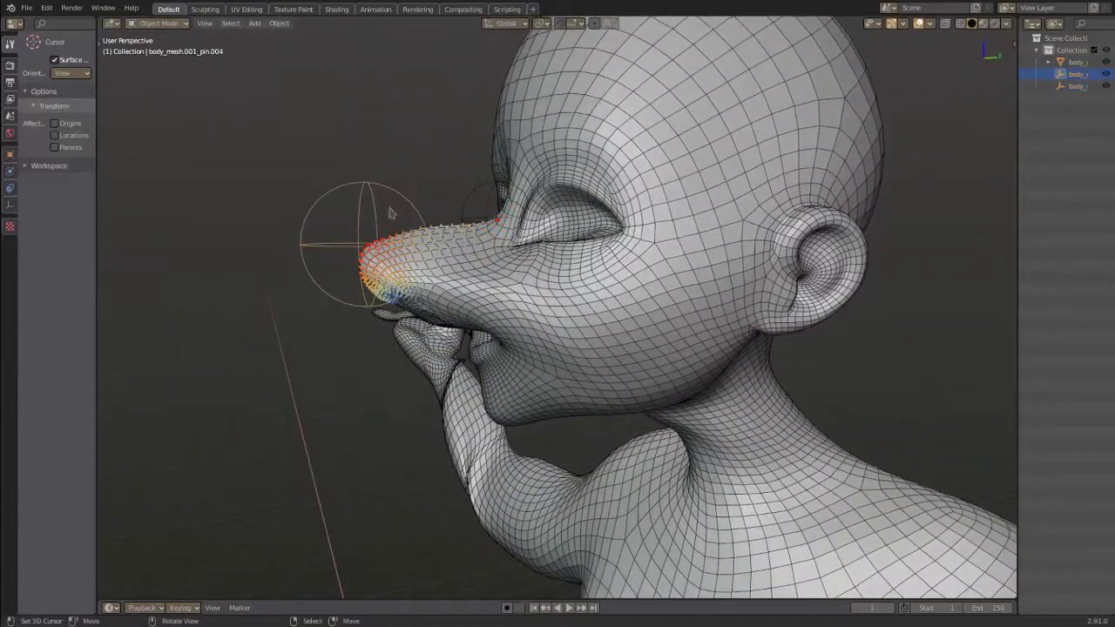
left_click(430, 228, "shift")
key("s")
left_click(447, 268)
key("g")
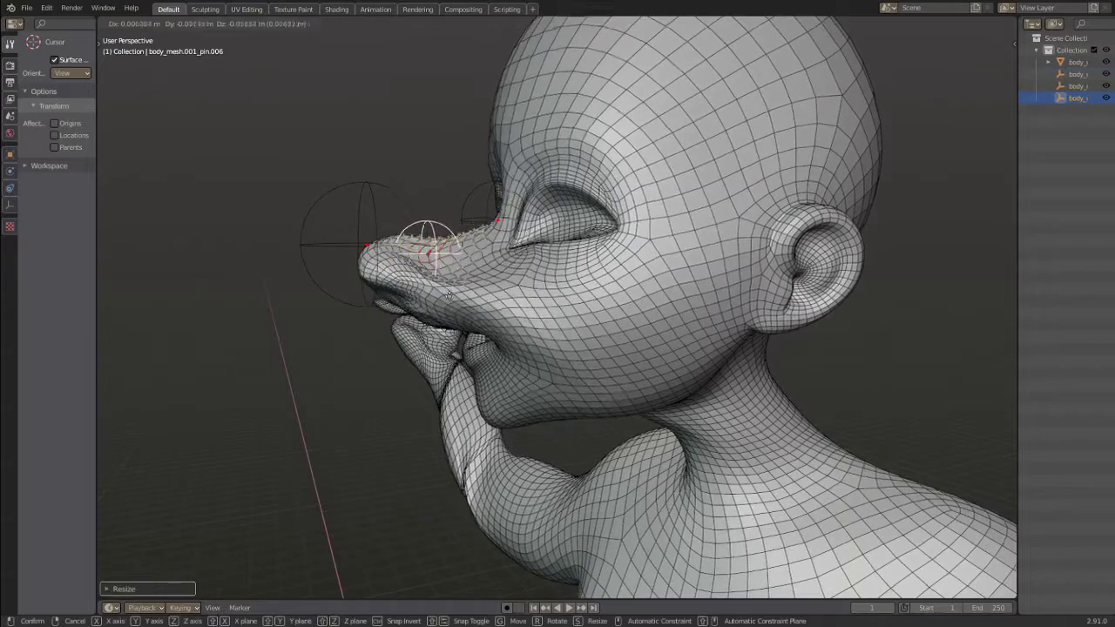
left_click(451, 295)
key("s")
left_click(463, 299)
Delete the pins on the nose so the mesh is released there.
middle_click_drag(462, 298, 634, 249)
key("Delete")
left_click(508, 213)
key("Delete")
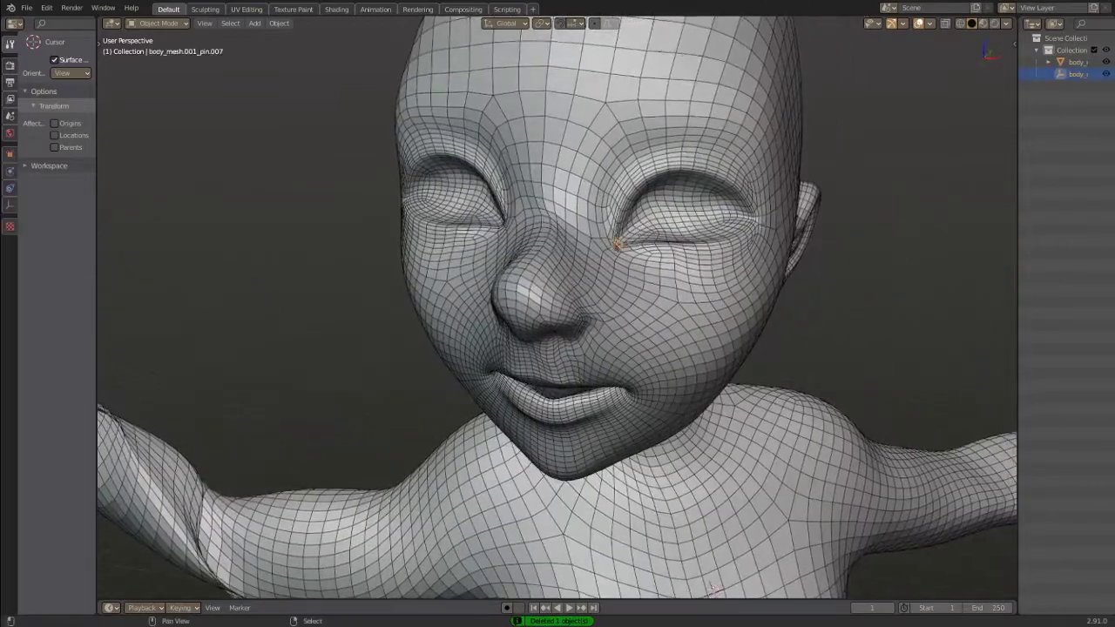
Pin the inner and outer corners of the character's left eye and enlarge both pins.
key("s")
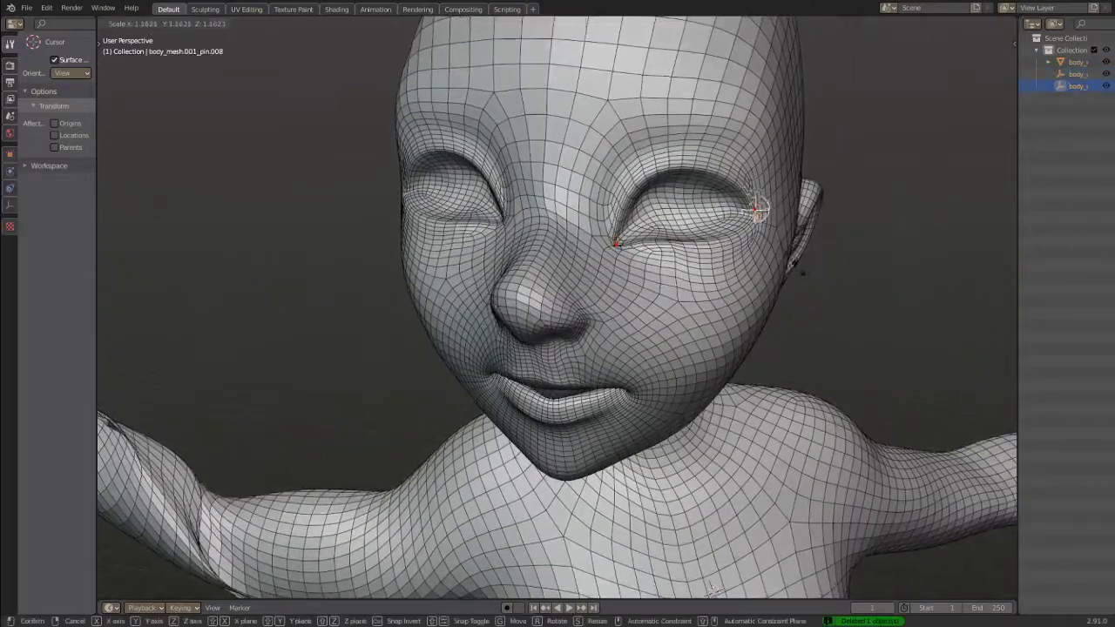
left_click(806, 276)
left_click(617, 242)
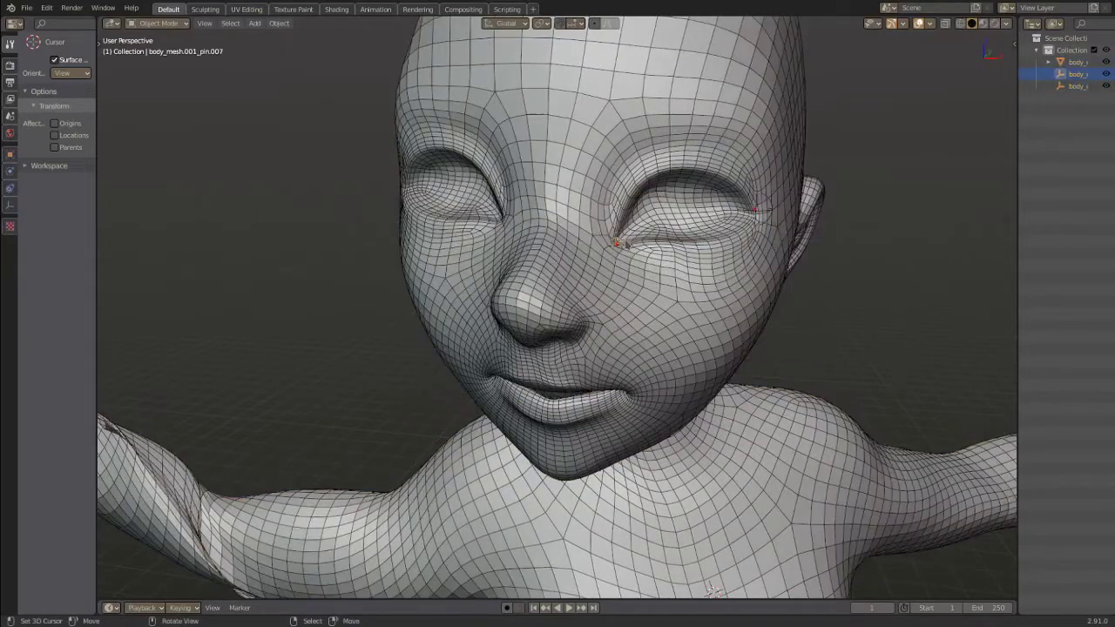
key("s")
Add a pin to the upper eyelid of the left eye, enlarge it and move it up toward the forehead.
left_click(688, 187)
key("s")
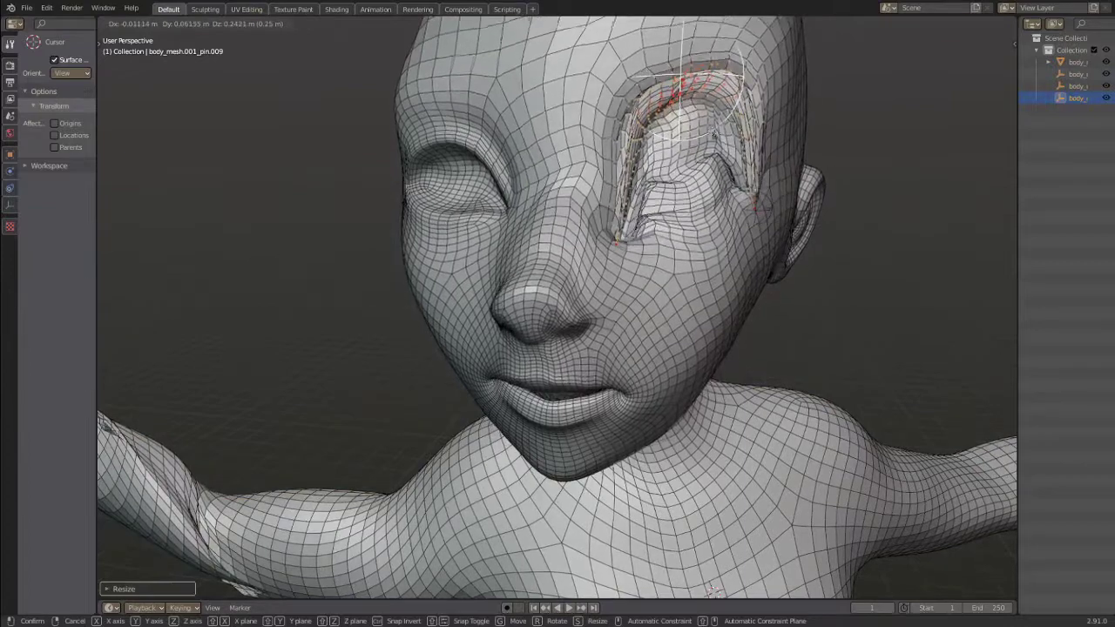
middle_click_drag(709, 208, 682, 229)
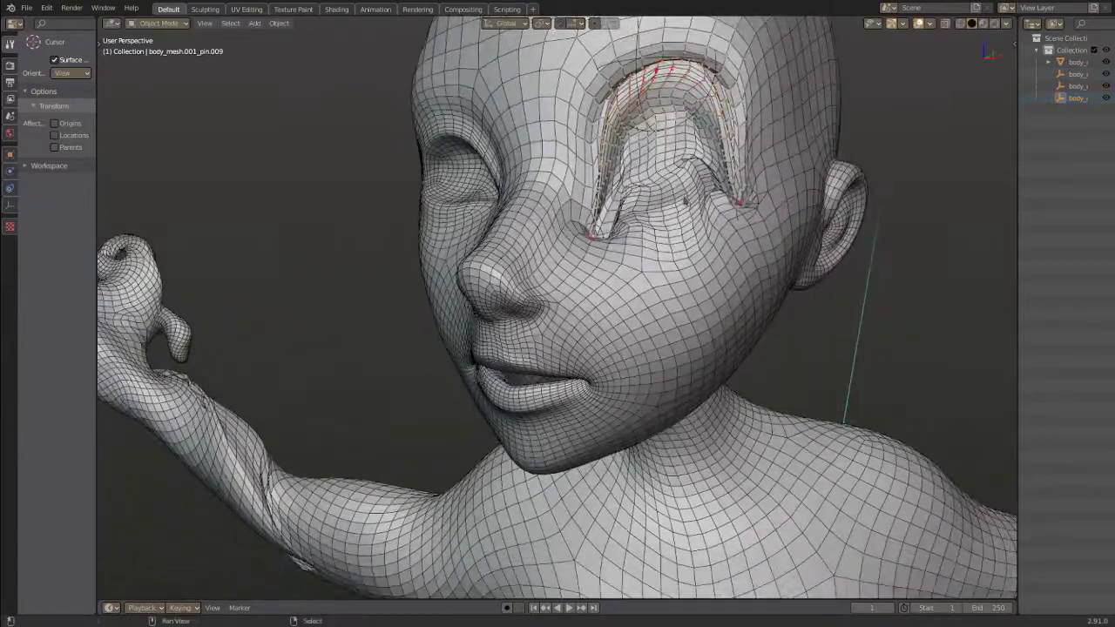
middle_click_drag(673, 135, 667, 212, "shift")
Reselect the upper eyelid pin and move it back down to reduce the stretch of the eye opening.
right_click(669, 211)
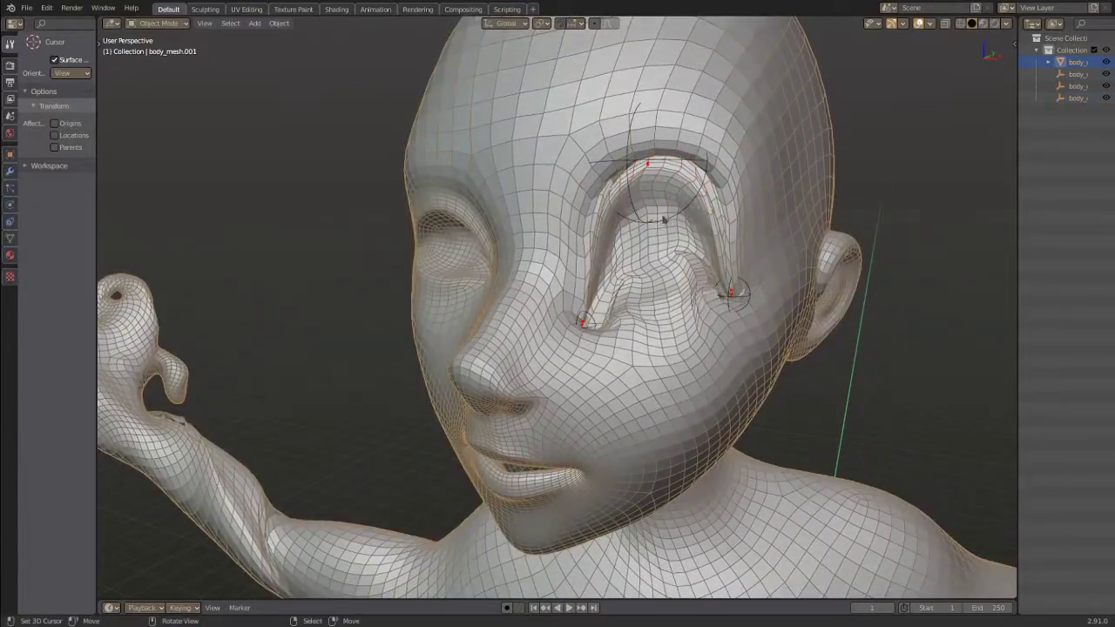
left_click(664, 219)
key("g")
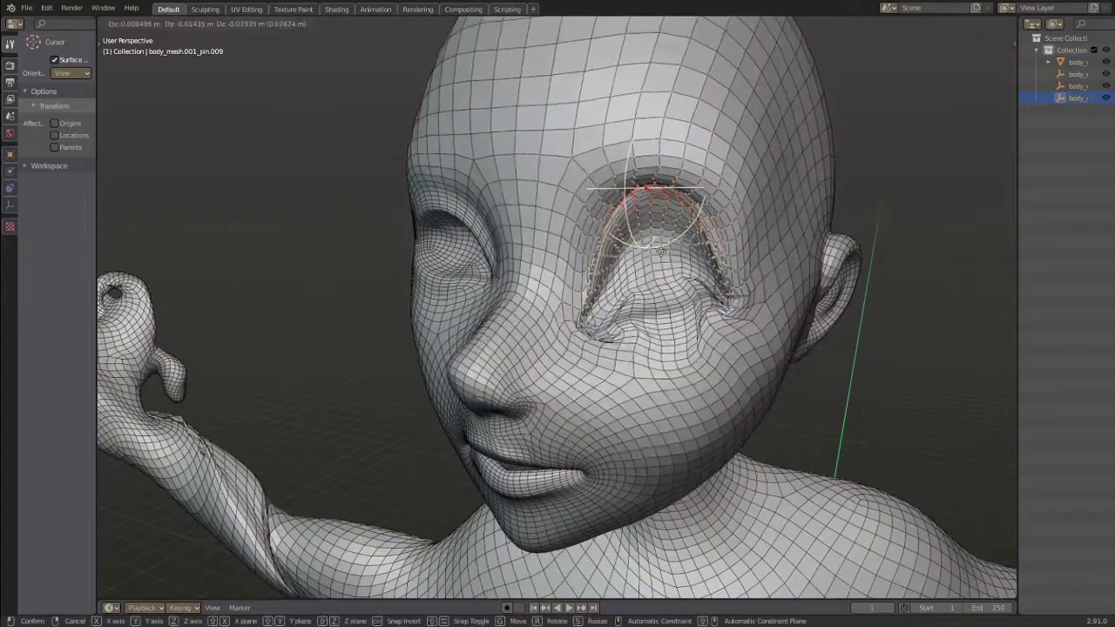
left_click(660, 252)
middle_click_drag(844, 215, 753, 281)
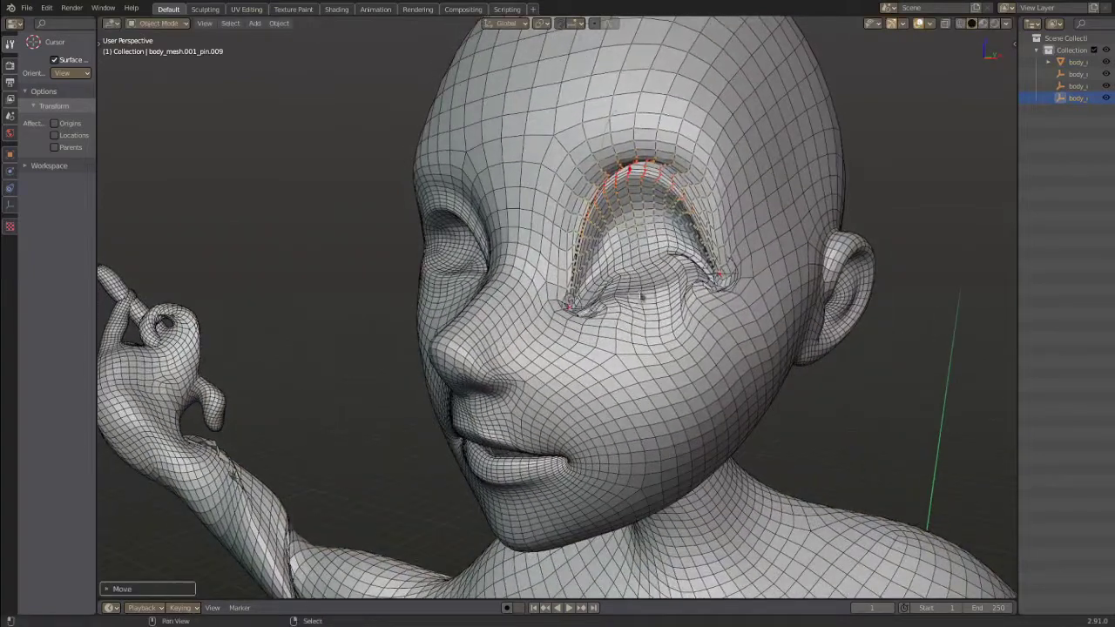
Add a pin to the lower eyelid of the left eye, enlarge it and move it down toward the cheek.
left_click(642, 298)
key("s")
left_click(669, 350)
key("g")
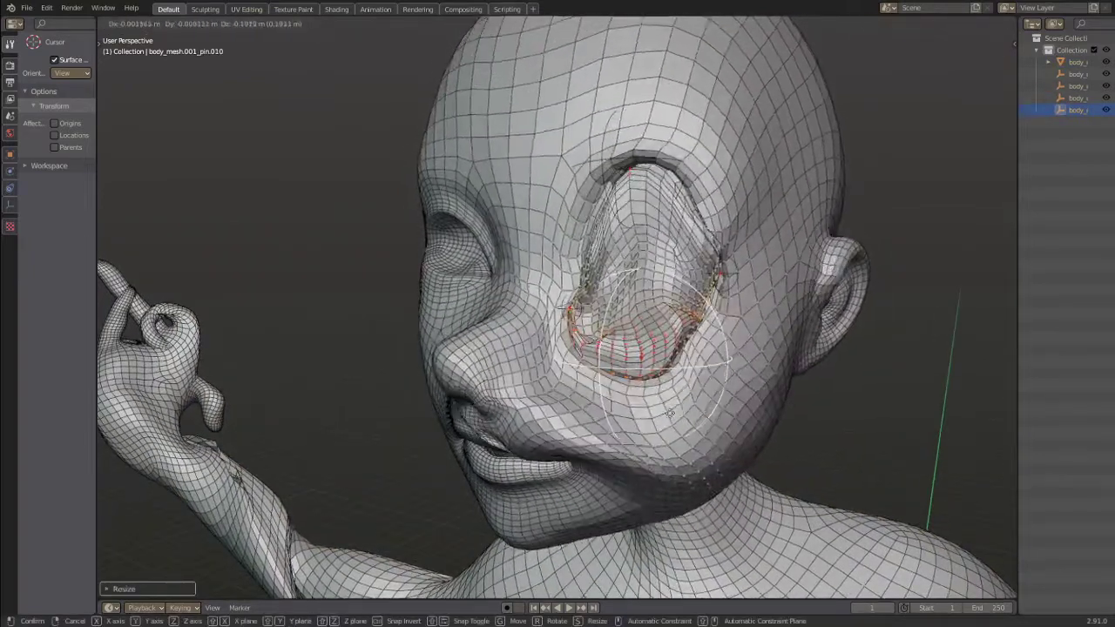
left_click(688, 389)
Select all the eye pins at once by grouping on object type and delete them.
middle_click_drag(694, 391, 658, 355)
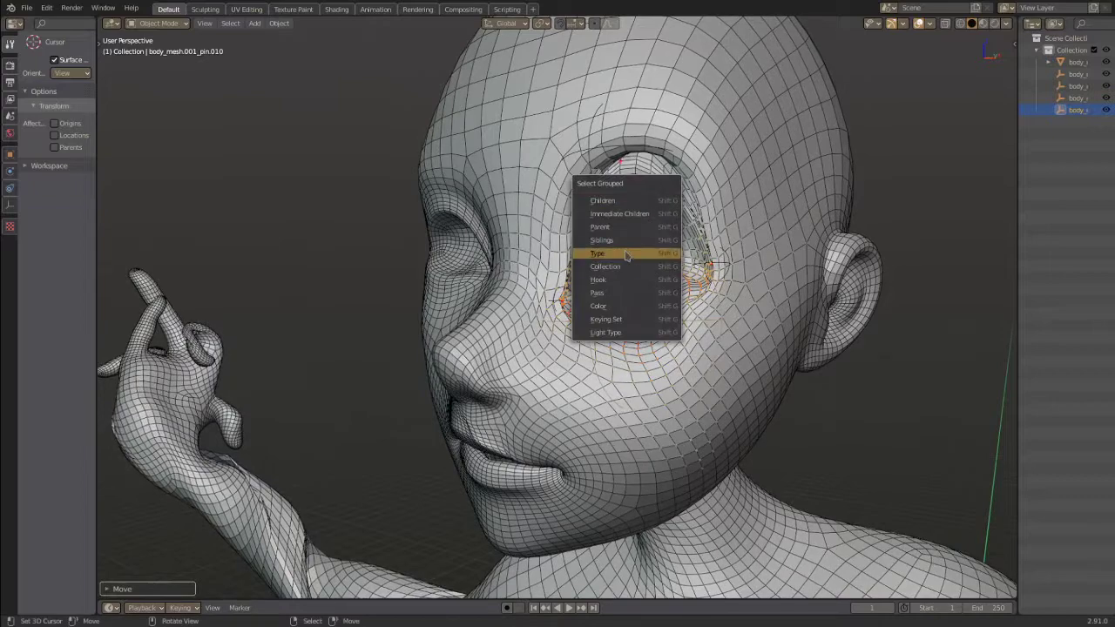
left_click(626, 254)
key("Delete")
middle_click_drag(517, 332, 552, 336)
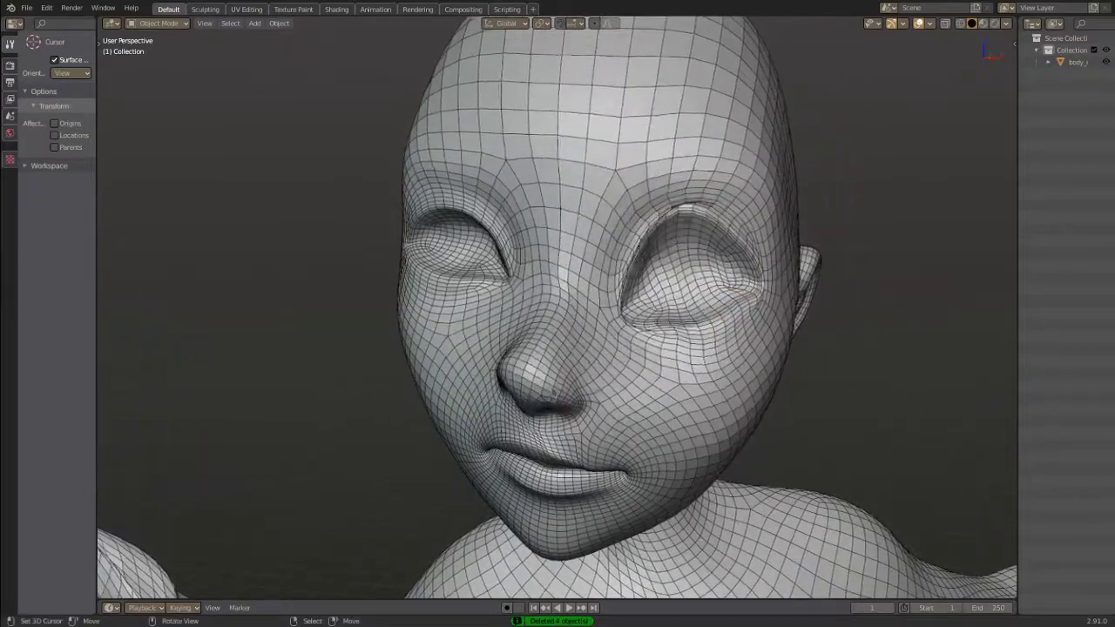
middle_click_drag(557, 402, 525, 386)
scroll(525, 386, "down", 5)
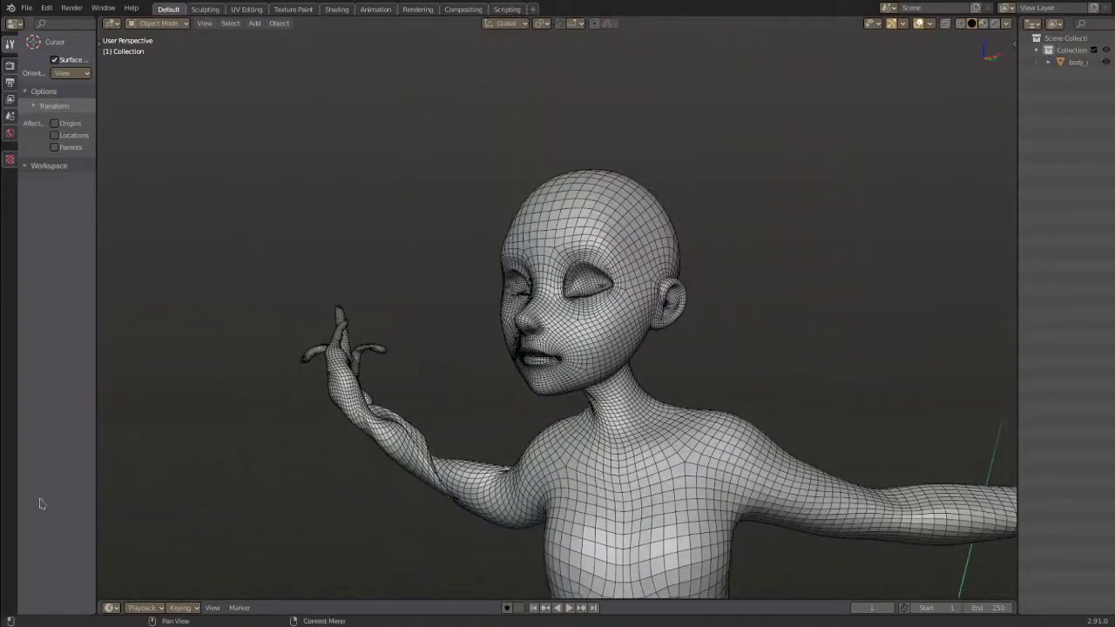